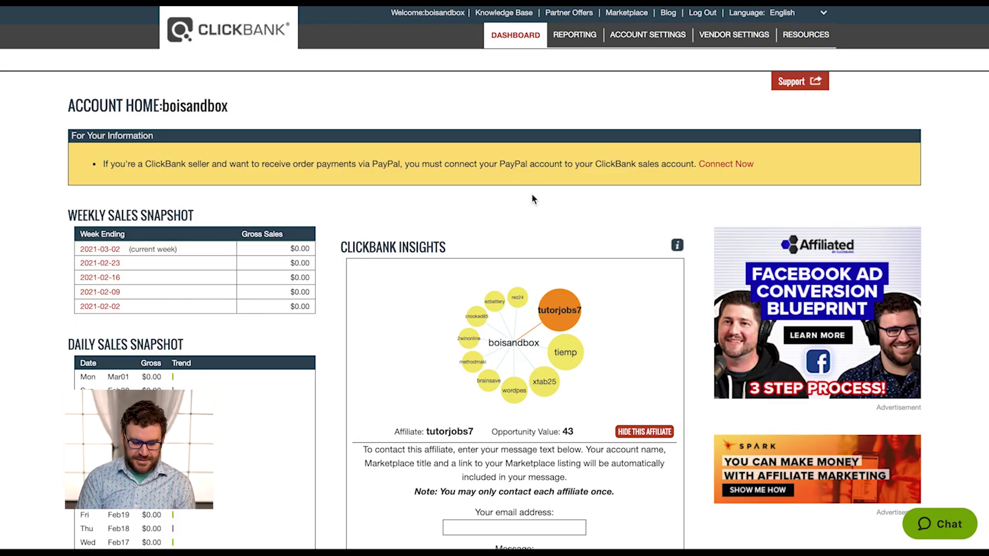
Go from the account home to the affiliate Marketplace and look over its categories and overview.
scroll(527, 156, "down", 2)
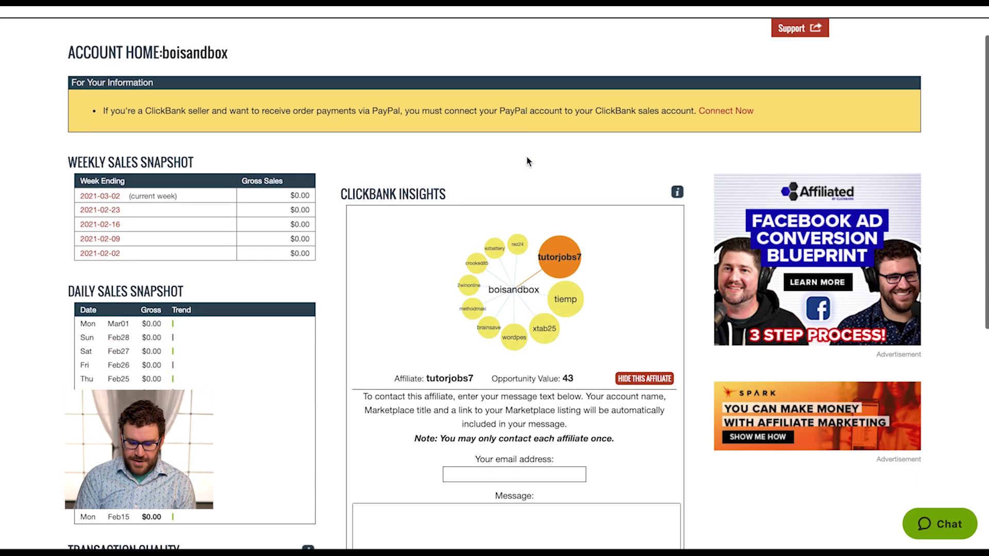
scroll(525, 161, "up", 2)
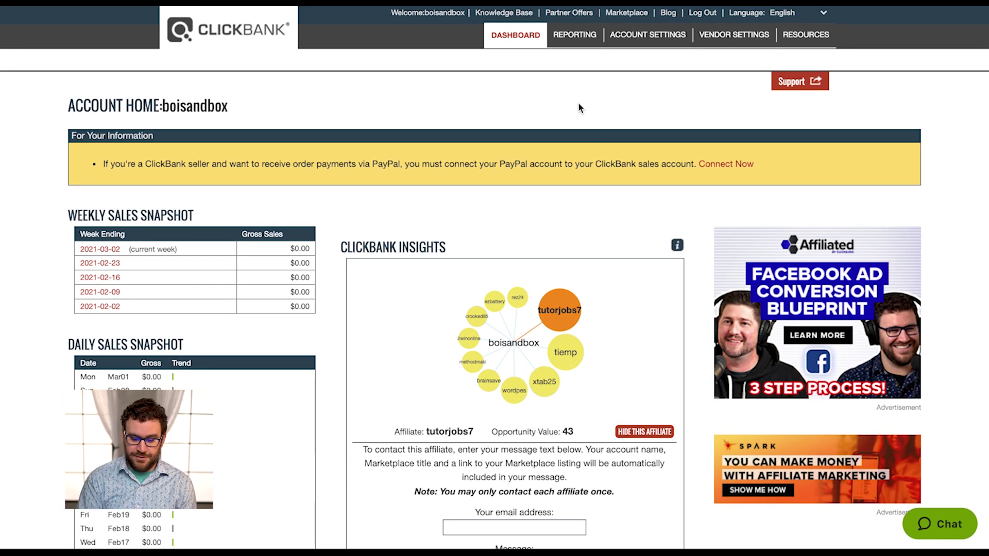
left_click(630, 16)
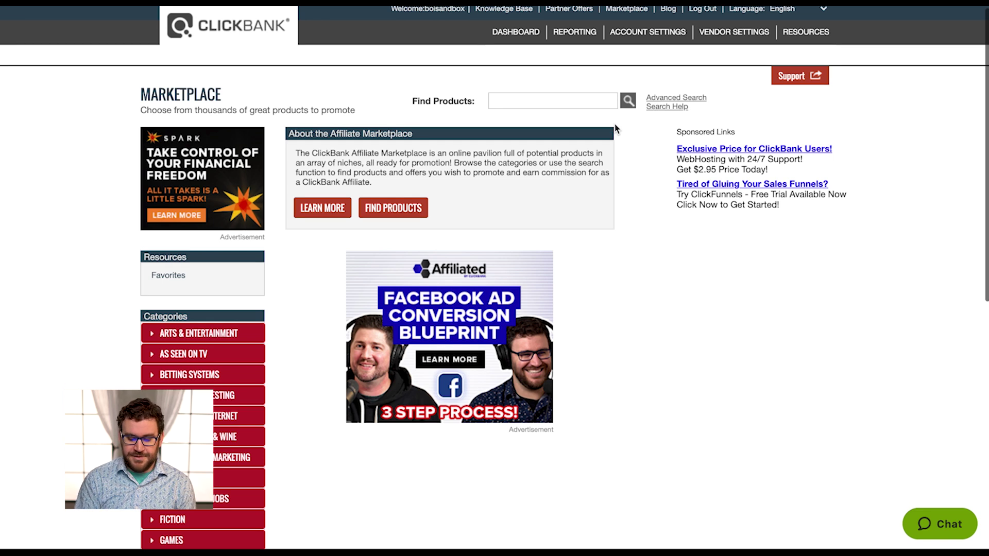
scroll(615, 129, "down", 2)
scroll(616, 129, "up", 2)
scroll(616, 128, "down", 1)
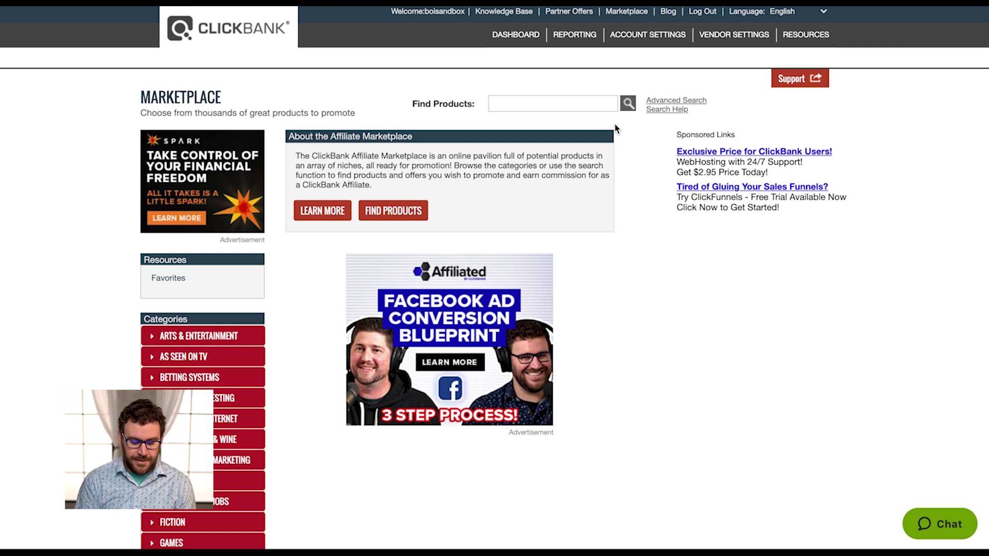
scroll(614, 125, "down", 1)
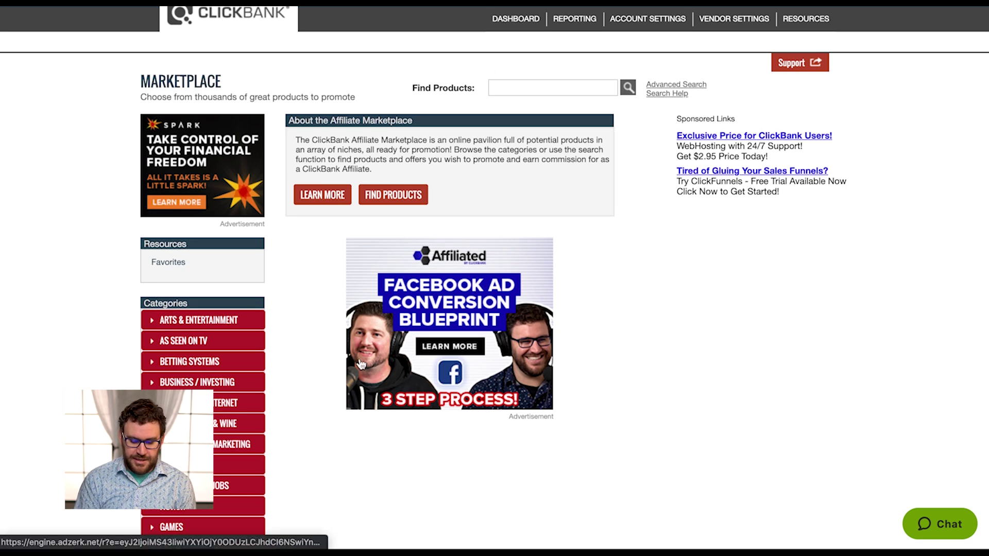
scroll(360, 371, "down", 2)
scroll(361, 371, "up", 3)
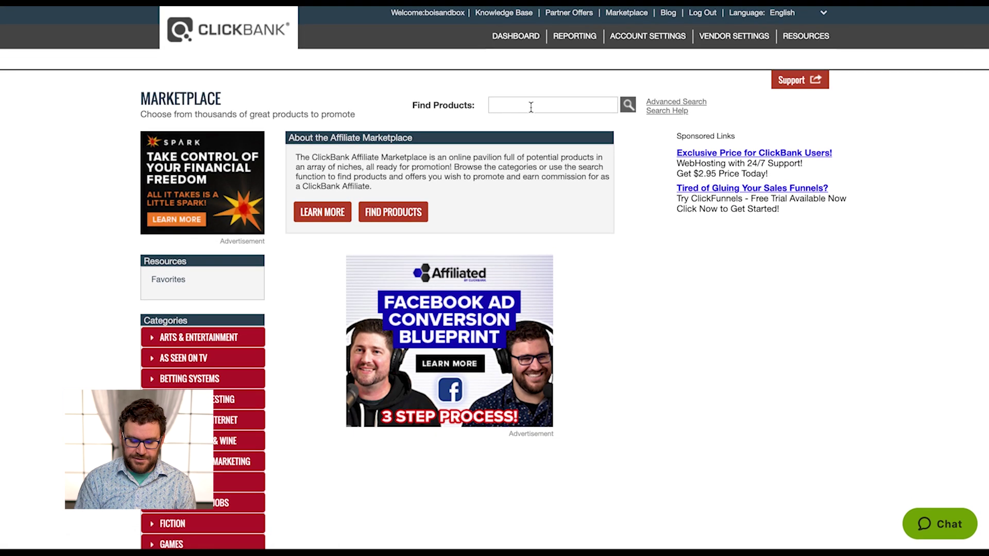
scroll(439, 348, "down", 3)
scroll(439, 348, "up", 1)
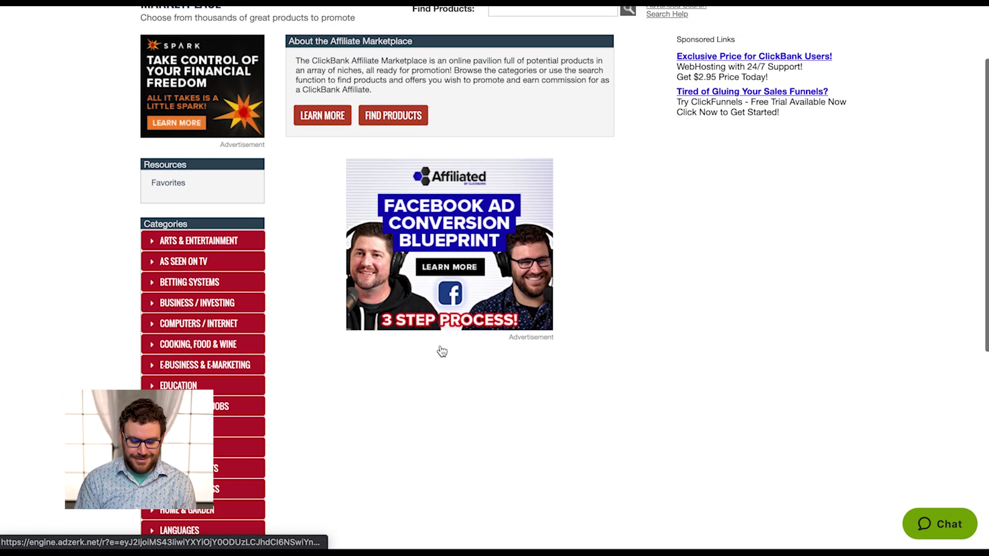
scroll(232, 291, "up", 2)
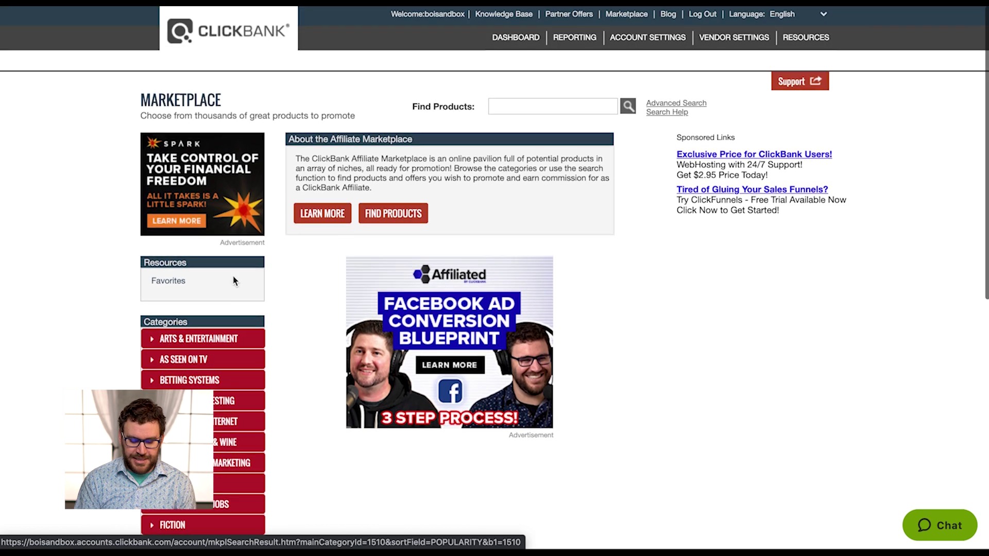
Run an empty product search and sort the results by Gravity.
left_click(628, 105)
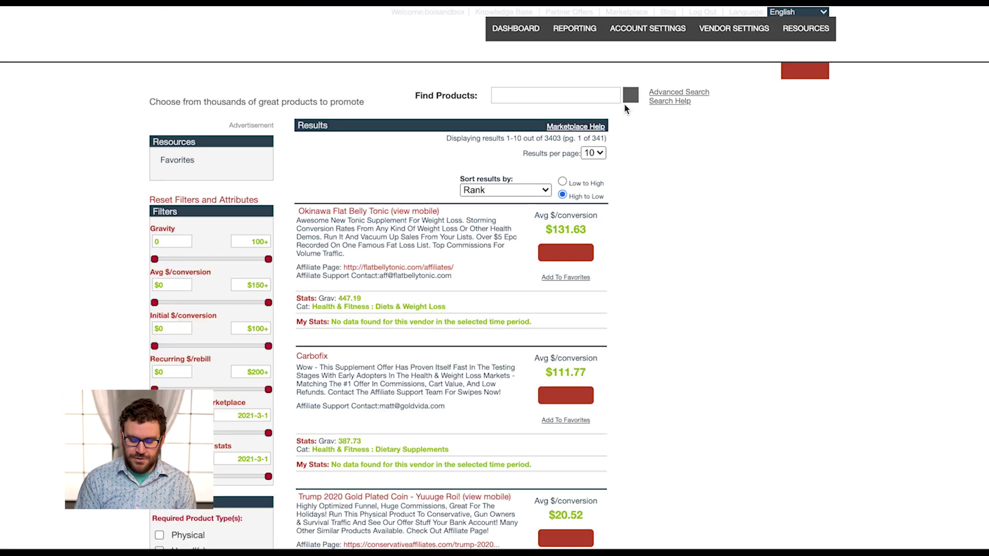
scroll(631, 195, "down", 1)
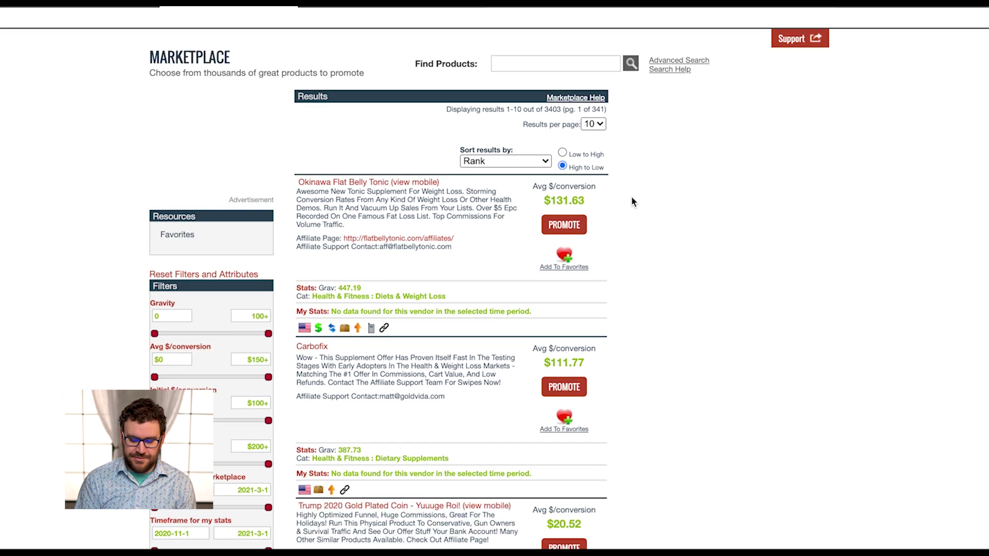
left_click(479, 160)
left_click(506, 211)
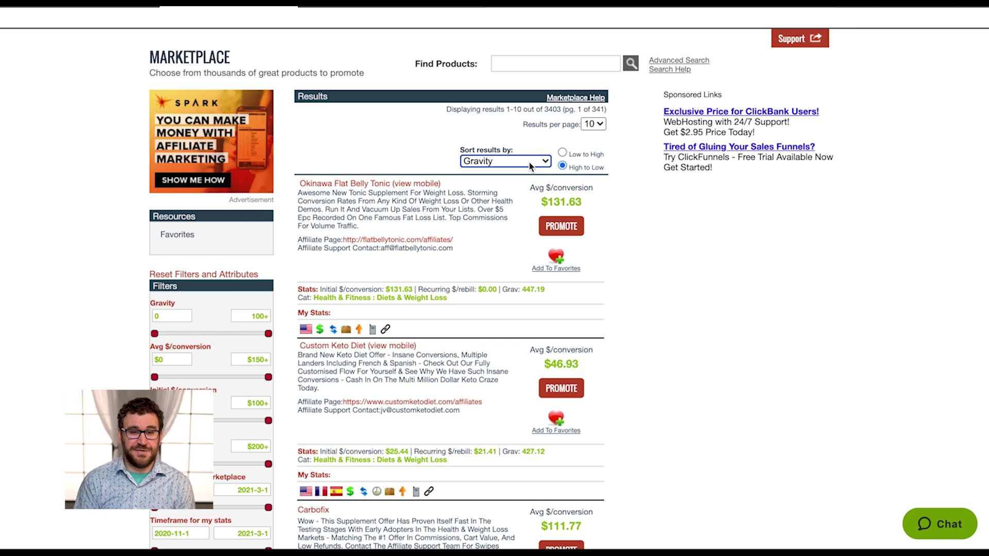
Browse the Gravity-ranked list of 3403 products, led by Okinawa Flat Belly Tonic.
scroll(609, 292, "down", 2)
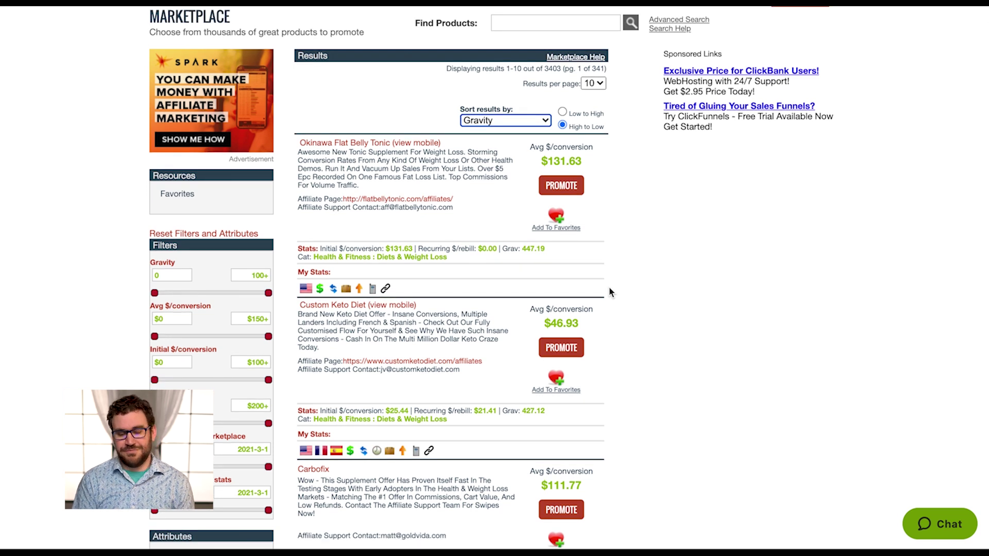
scroll(609, 292, "down", 1)
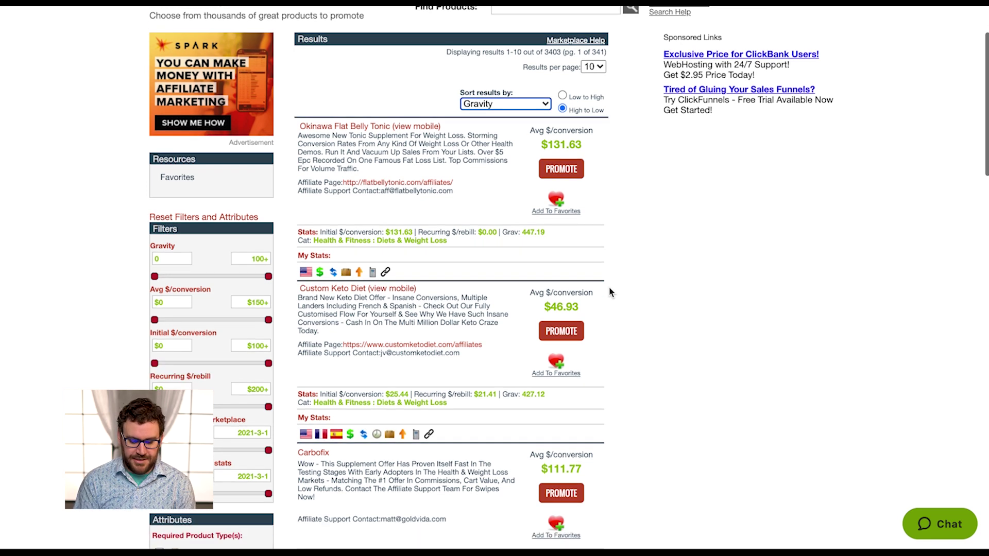
scroll(609, 292, "up", 4)
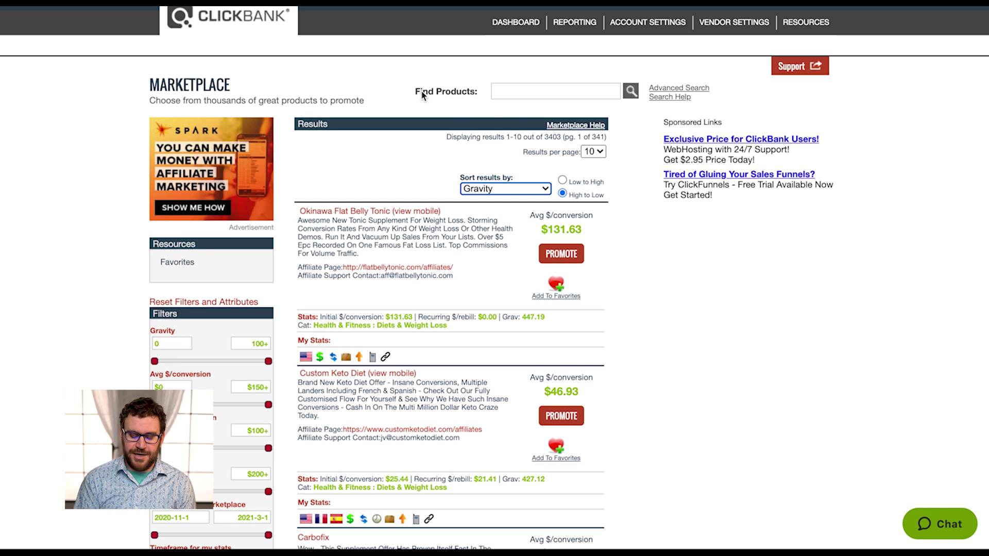
scroll(403, 283, "down", 3)
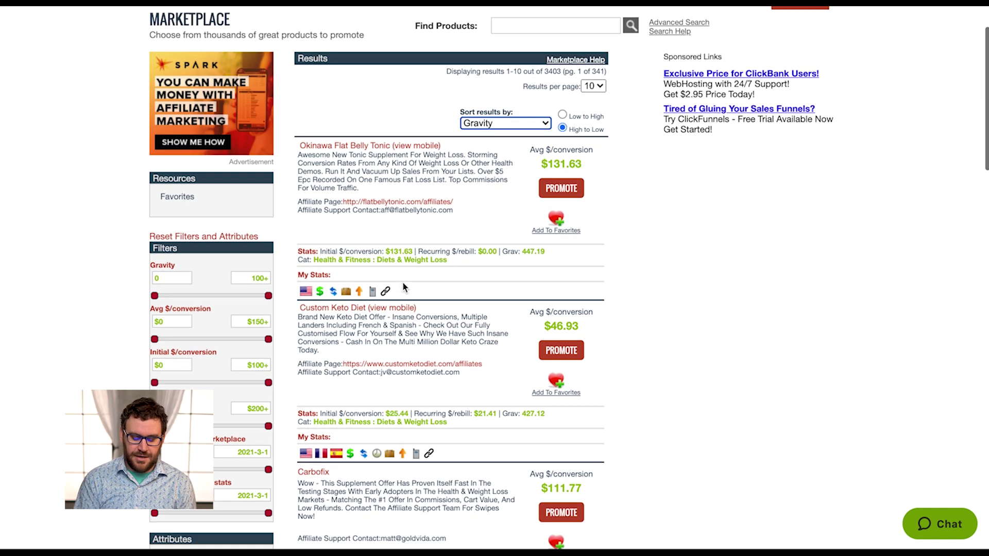
scroll(403, 283, "down", 4)
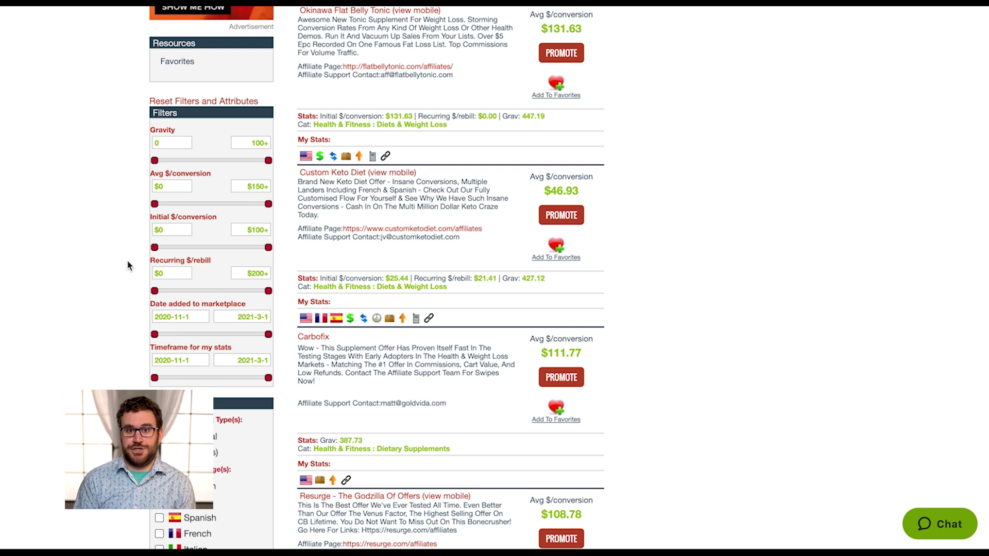
scroll(277, 311, "down", 7)
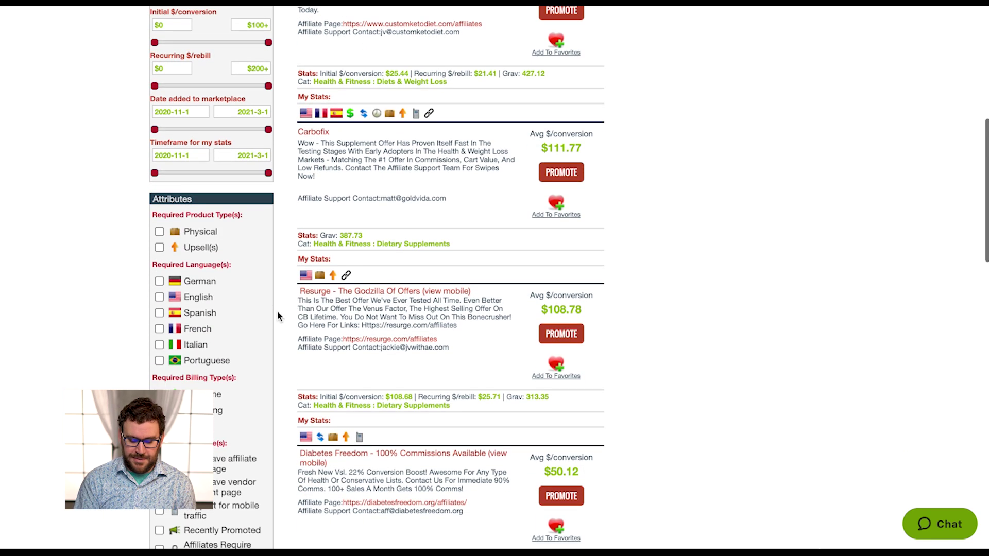
scroll(277, 311, "up", 14)
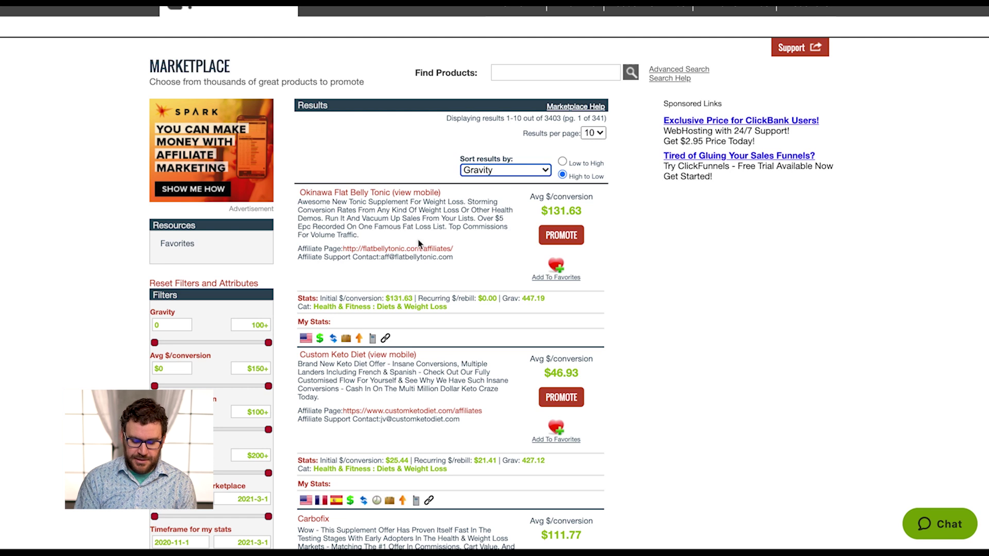
scroll(418, 243, "down", 15)
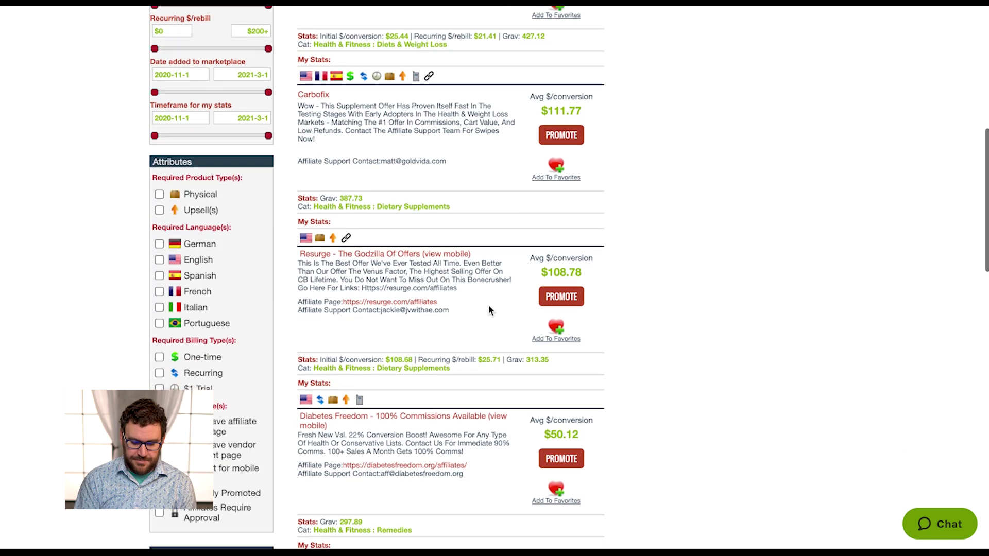
scroll(490, 309, "down", 12)
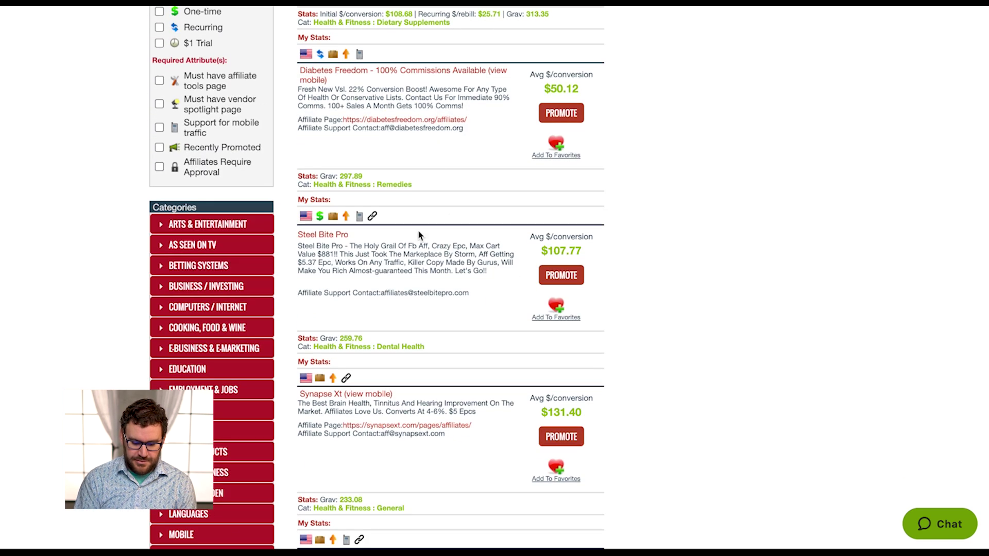
scroll(419, 235, "down", 5)
scroll(447, 169, "down", 7)
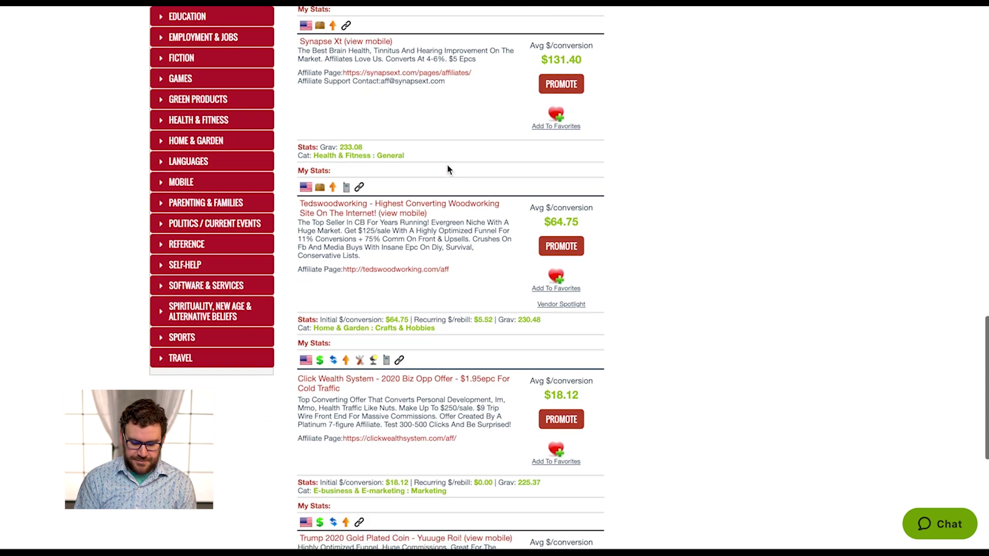
scroll(447, 169, "down", 4)
scroll(411, 172, "down", 2)
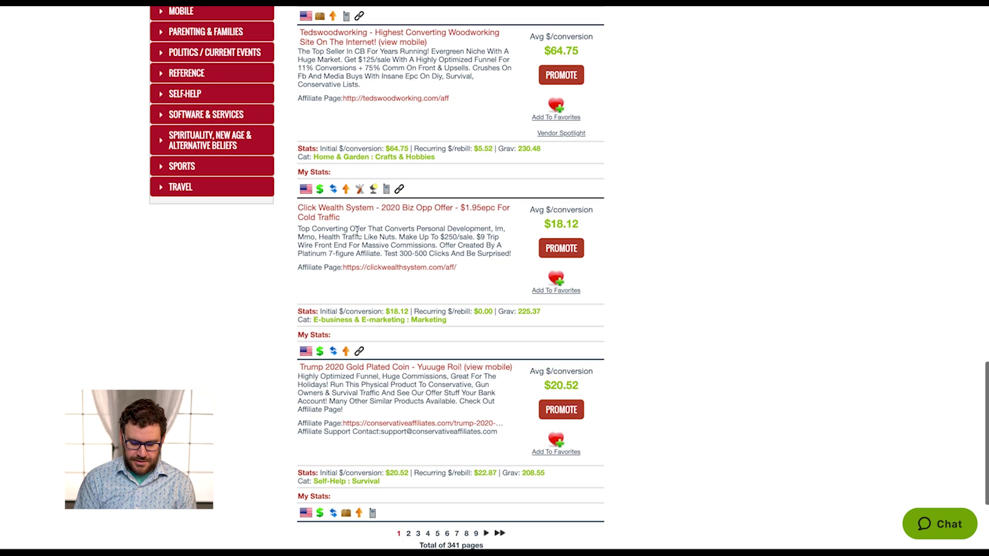
scroll(428, 235, "down", 5)
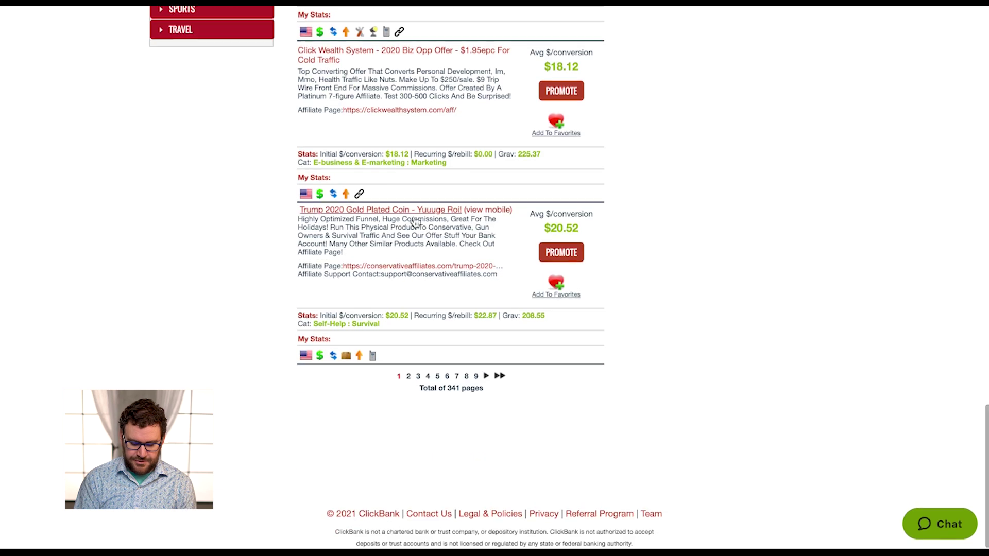
scroll(427, 175, "up", 15)
scroll(426, 175, "up", 10)
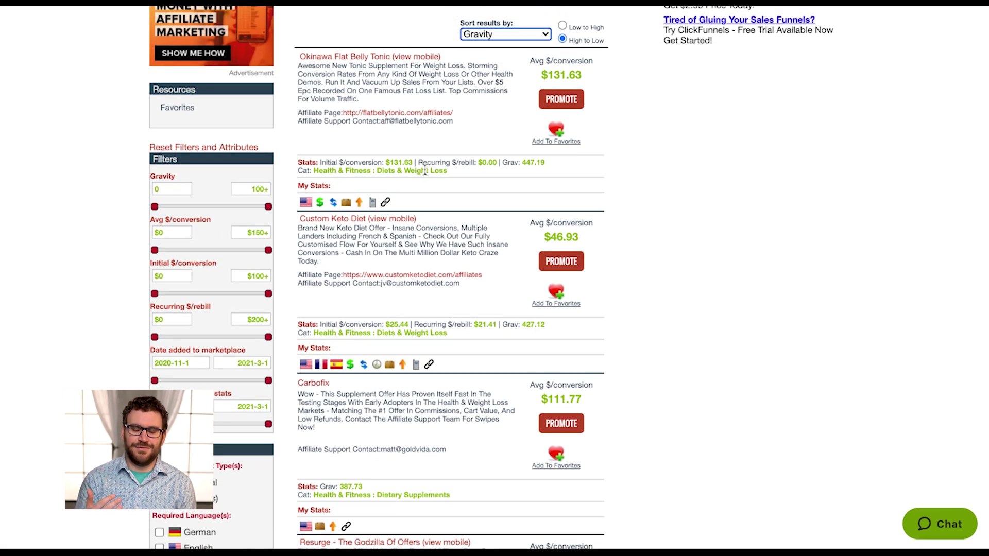
scroll(425, 170, "up", 3)
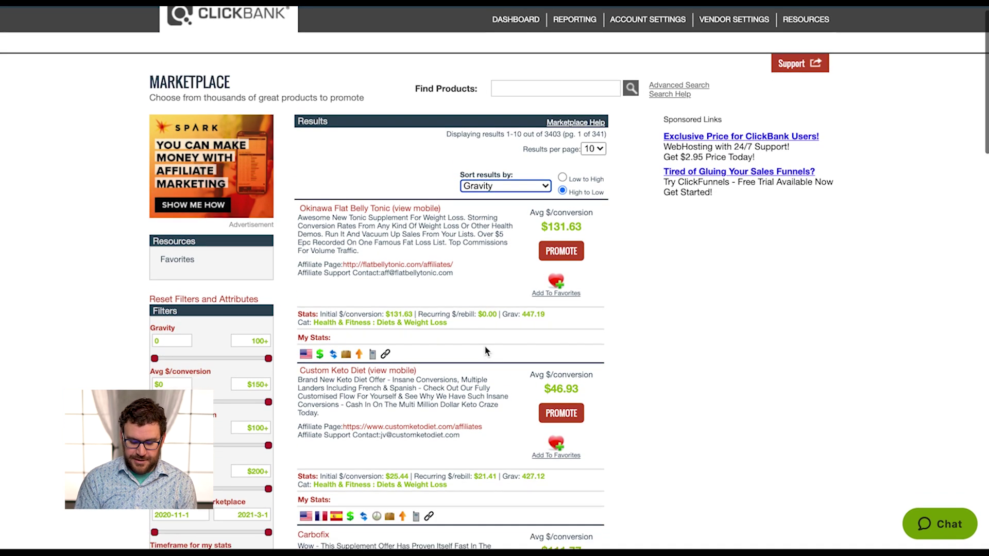
scroll(409, 197, "down", 1)
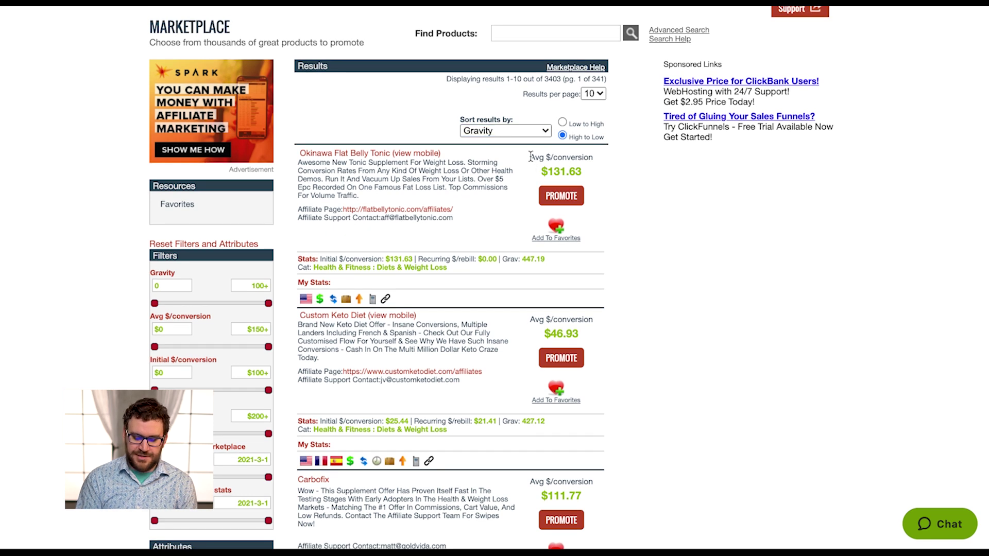
left_click(594, 161)
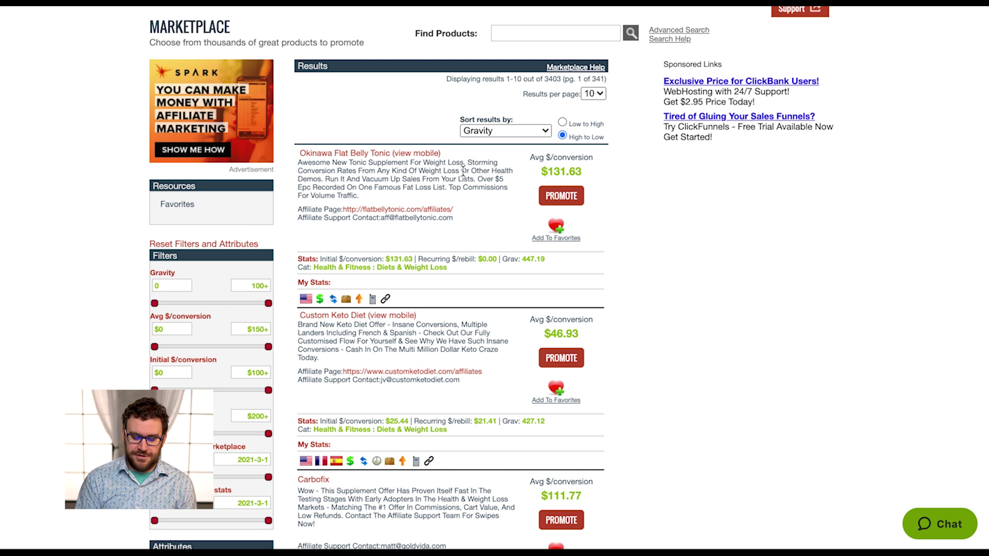
double_click(571, 174)
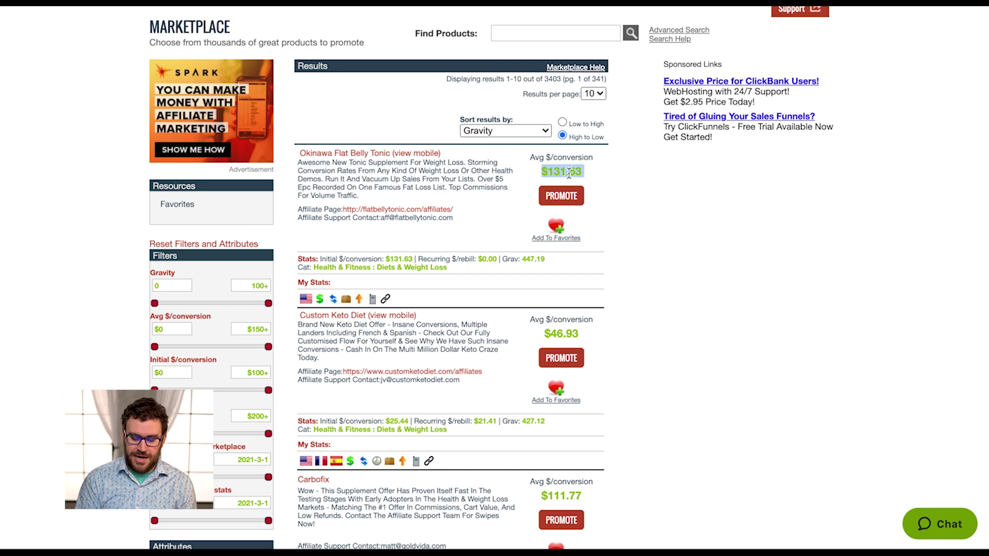
left_click(605, 218)
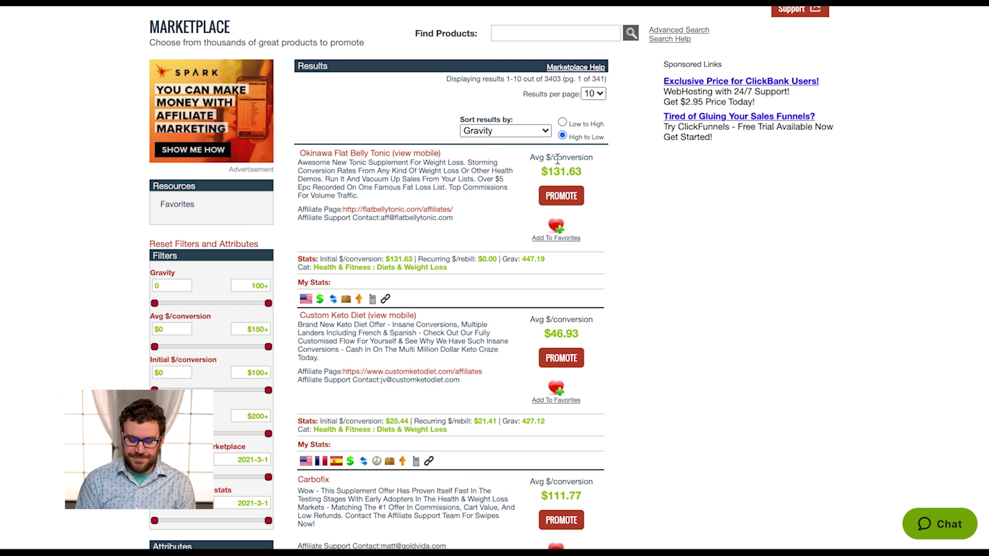
left_click_drag(549, 157, 615, 162)
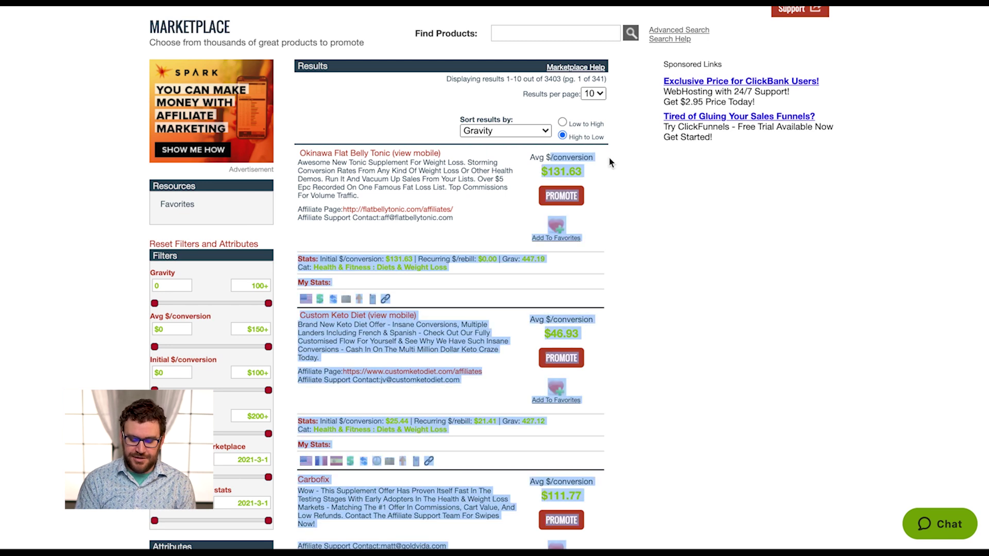
left_click(610, 170)
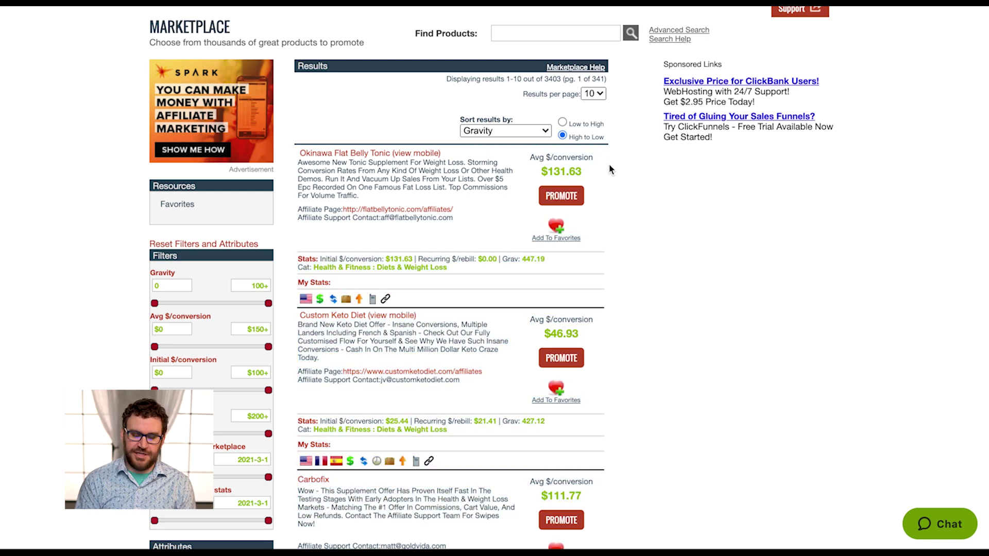
double_click(575, 158)
scroll(612, 220, "down", 1)
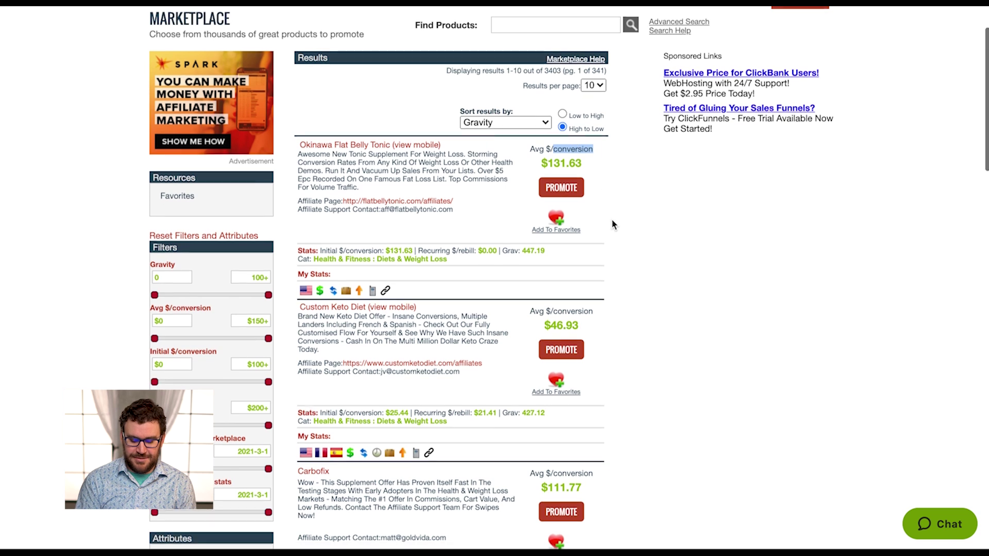
scroll(612, 221, "up", 1)
scroll(612, 225, "down", 1)
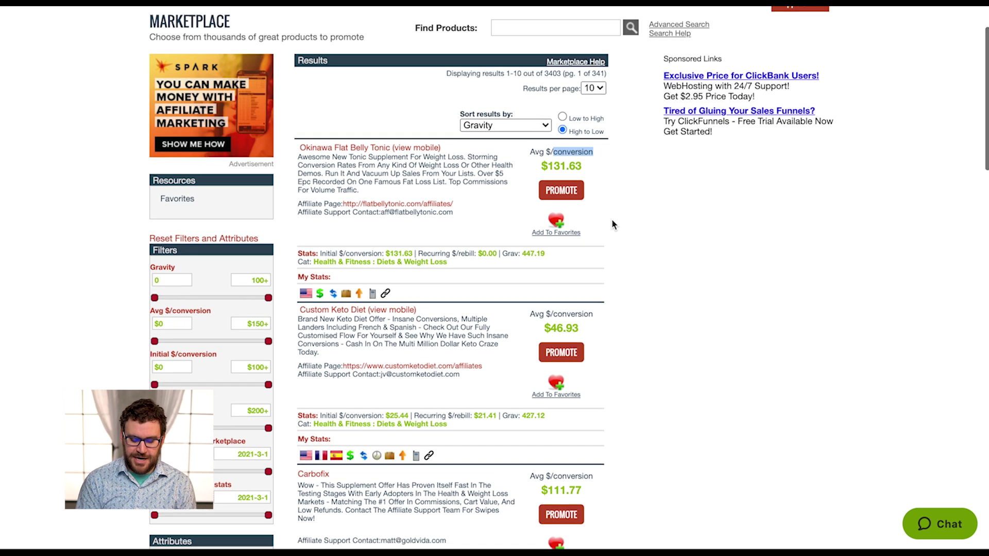
left_click_drag(299, 157, 390, 184)
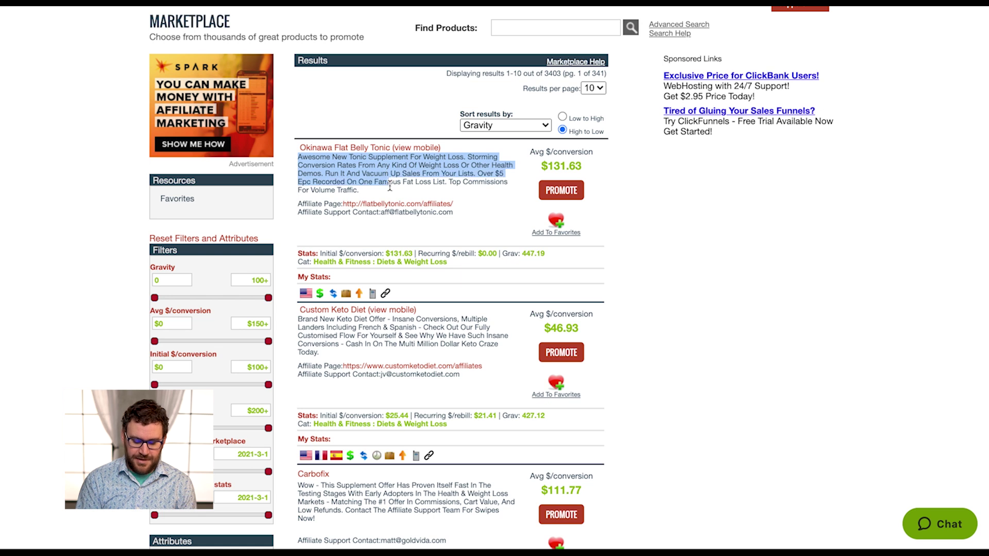
left_click(297, 203)
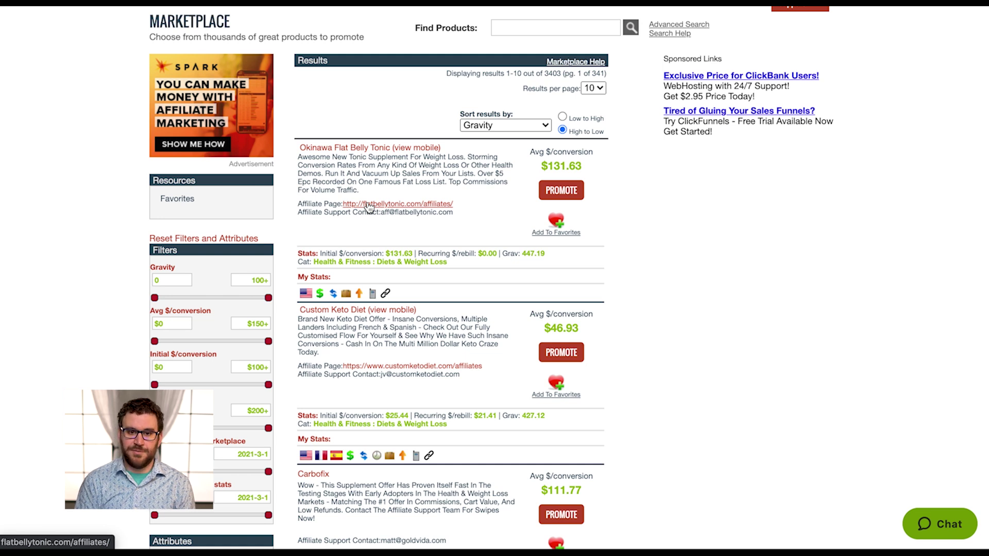
left_click_drag(360, 191, 295, 163)
left_click(295, 162)
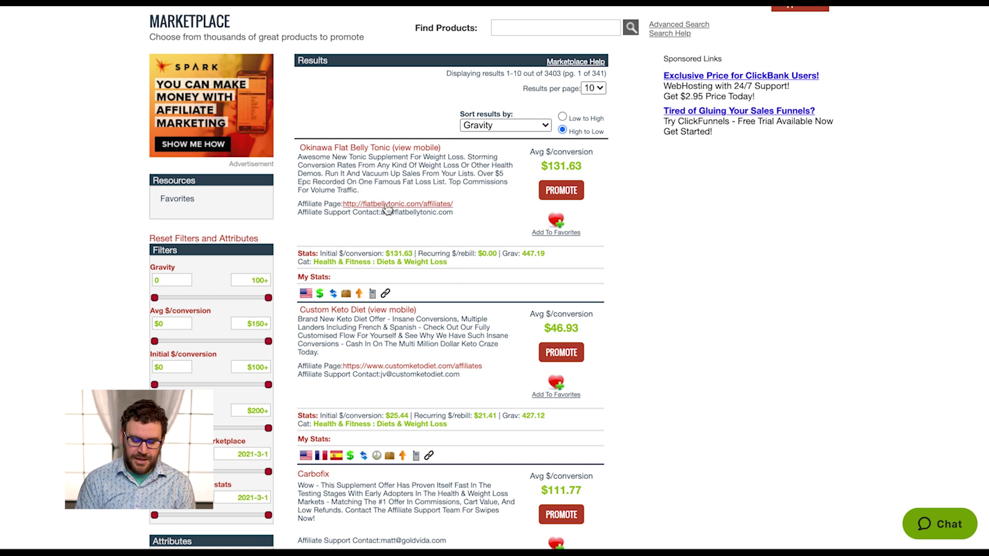
left_click_drag(354, 215, 450, 212)
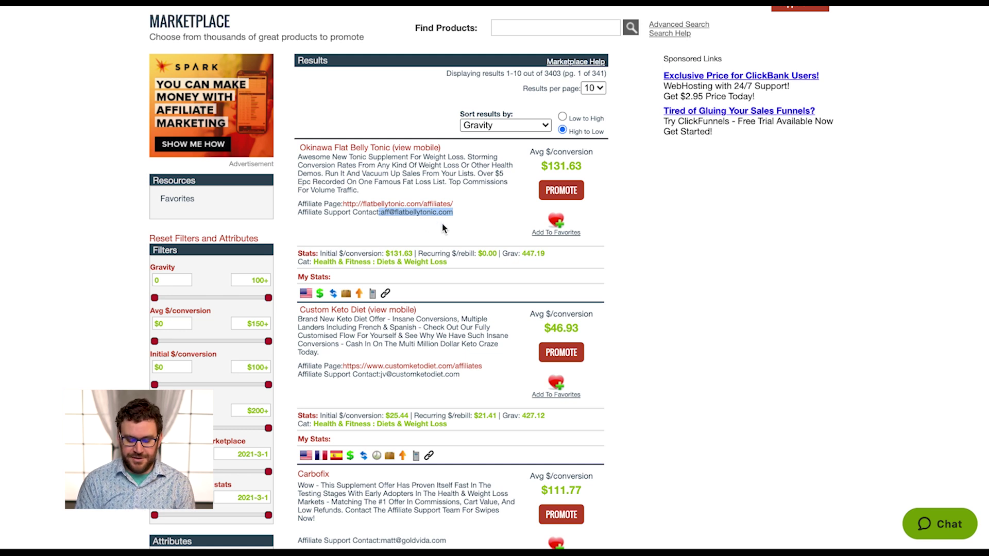
left_click(465, 223)
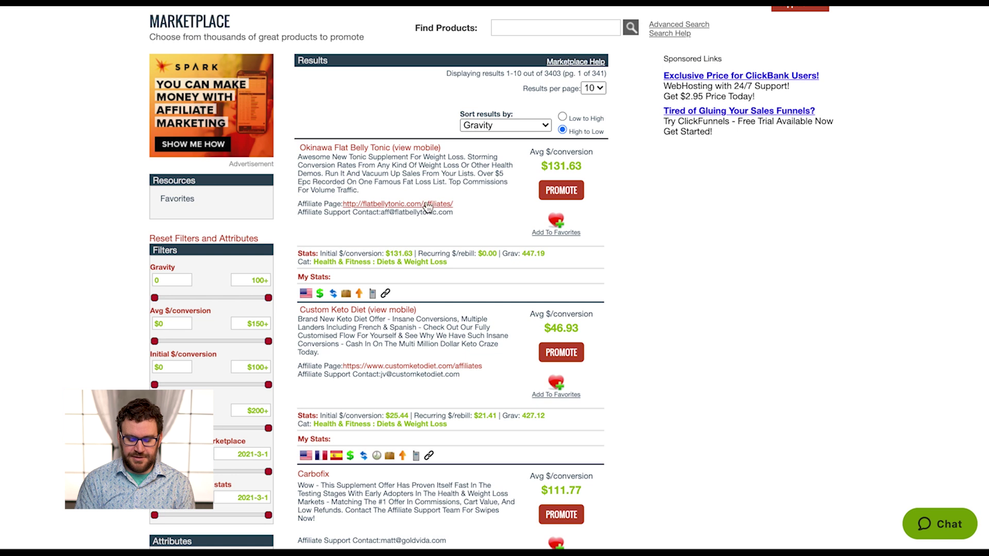
scroll(455, 218, "up", 1)
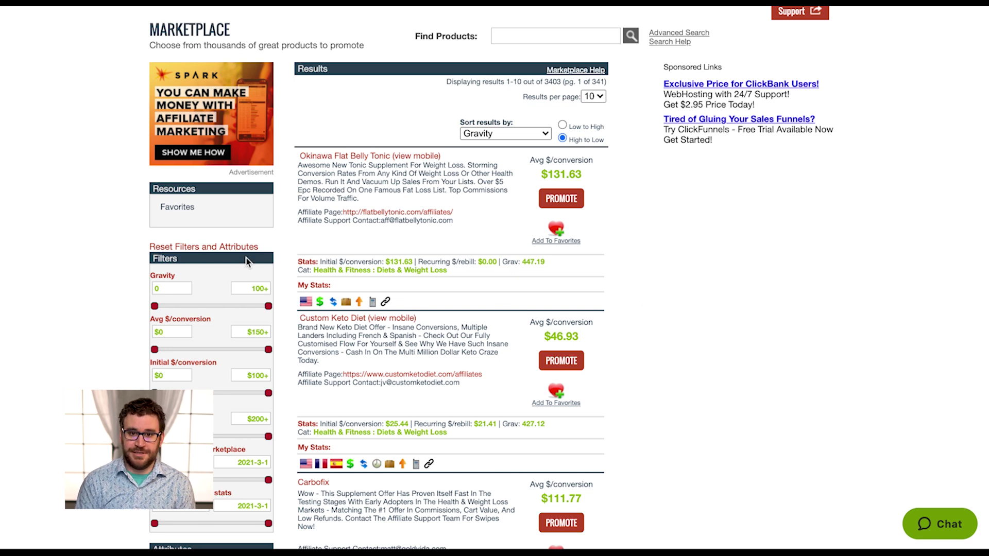
scroll(246, 258, "down", 1)
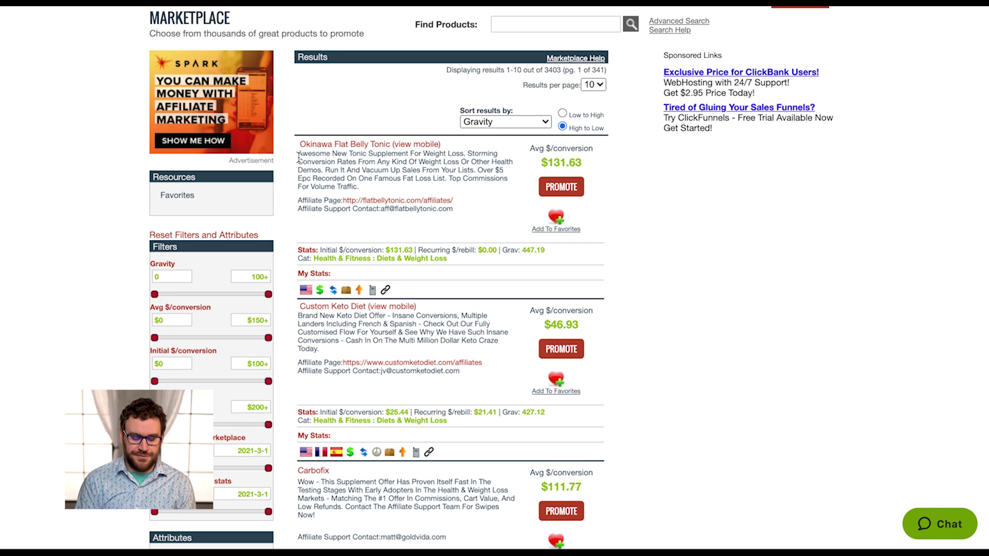
scroll(299, 158, "down", 1)
scroll(299, 158, "up", 1)
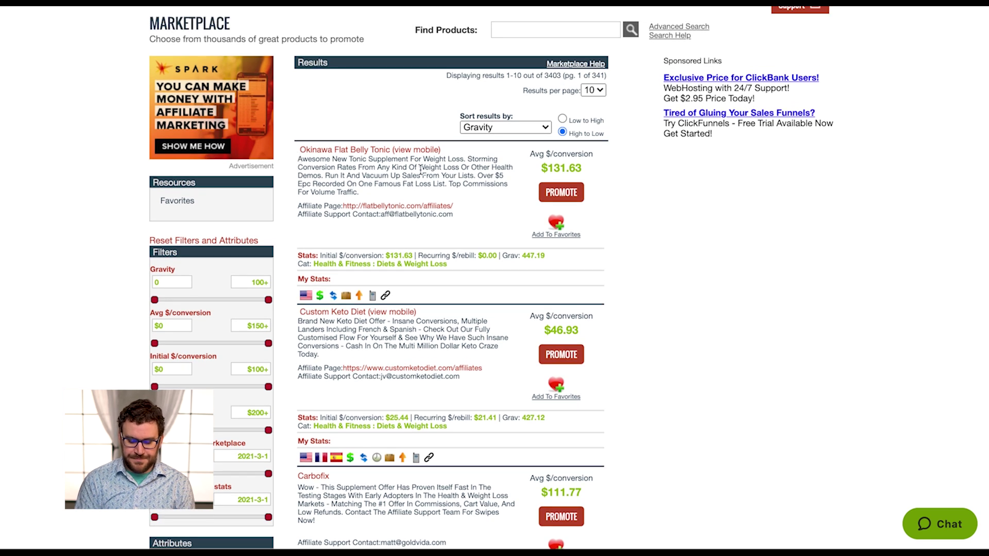
scroll(383, 309, "up", 1)
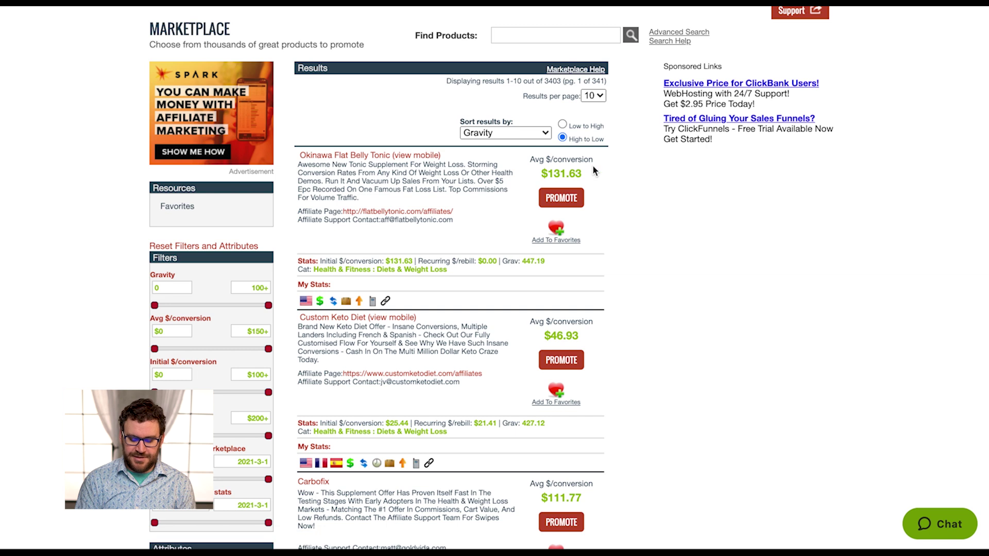
left_click_drag(536, 168, 527, 158)
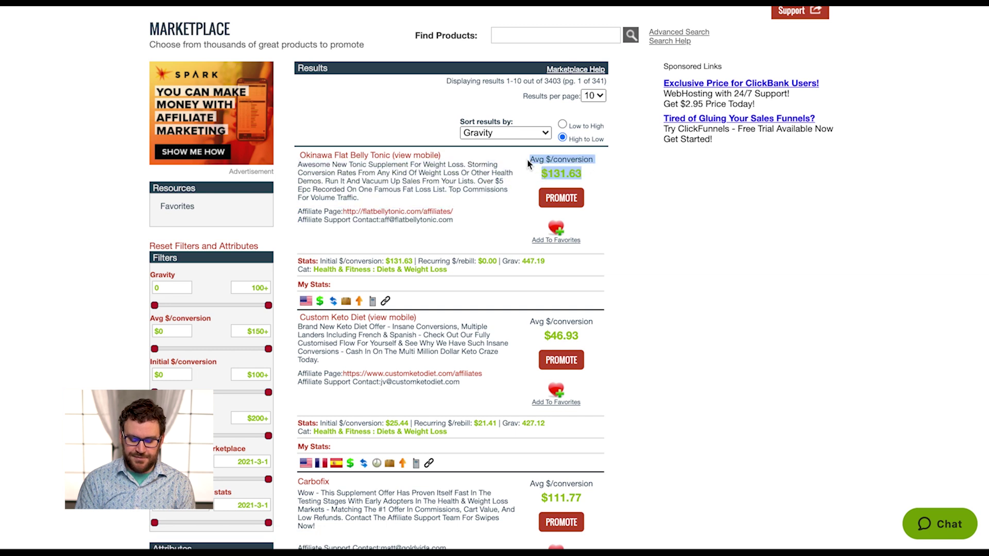
left_click(527, 159)
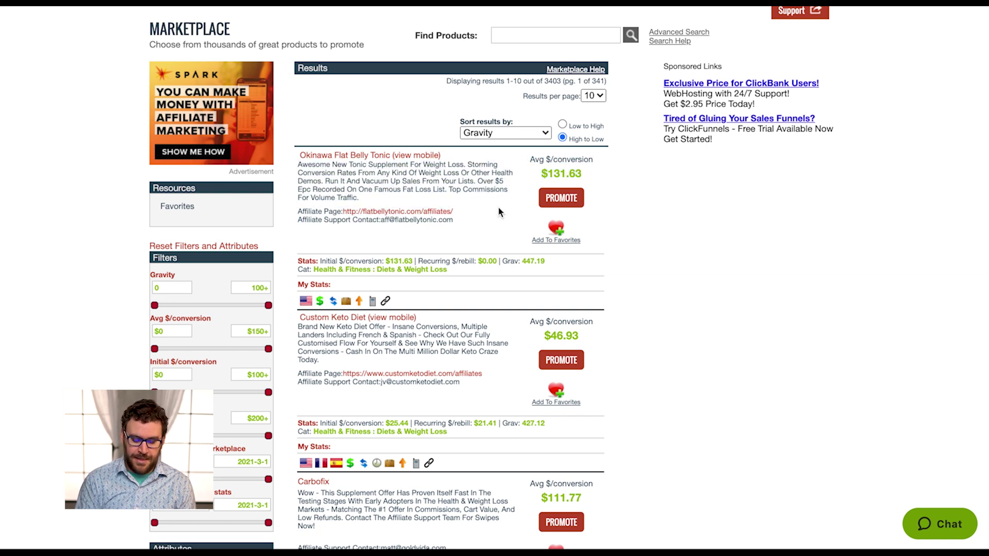
scroll(499, 211, "down", 1)
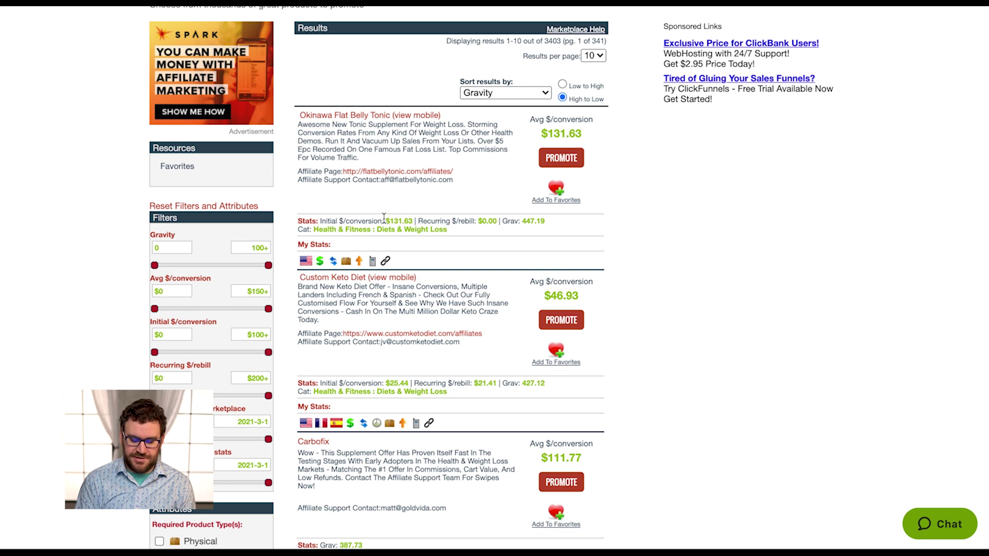
left_click_drag(425, 219, 464, 221)
left_click(430, 222)
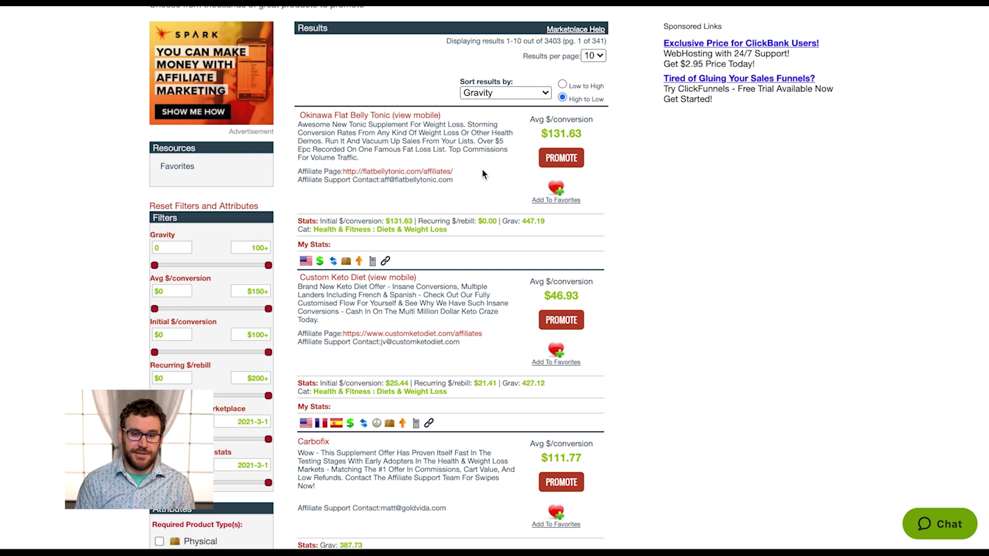
left_click_drag(520, 221, 546, 220)
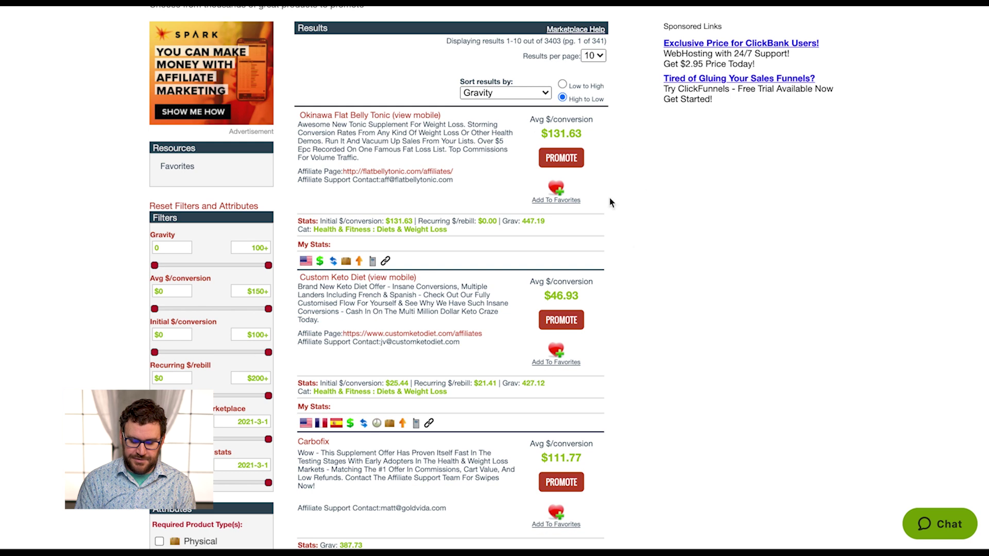
double_click(525, 221)
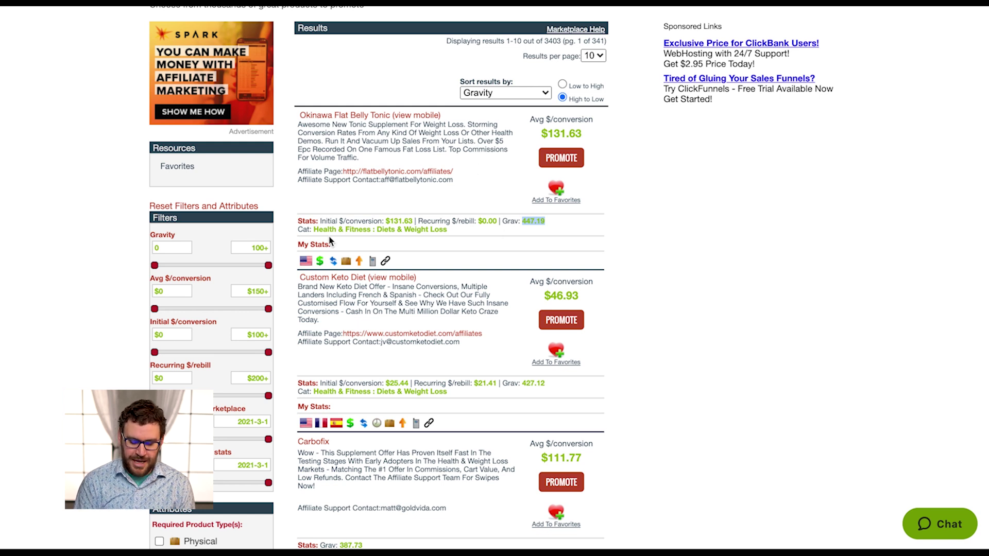
left_click(454, 245)
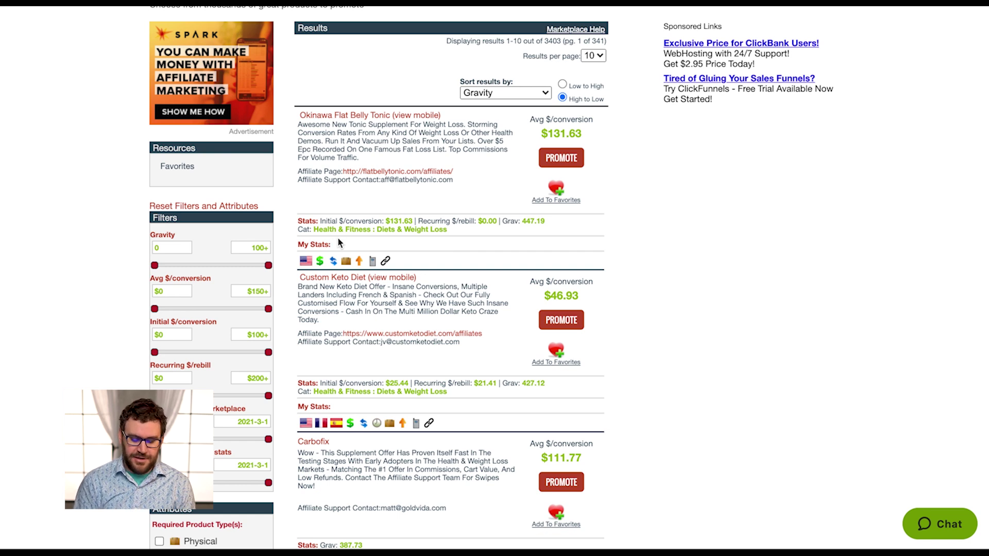
left_click_drag(296, 219, 458, 233)
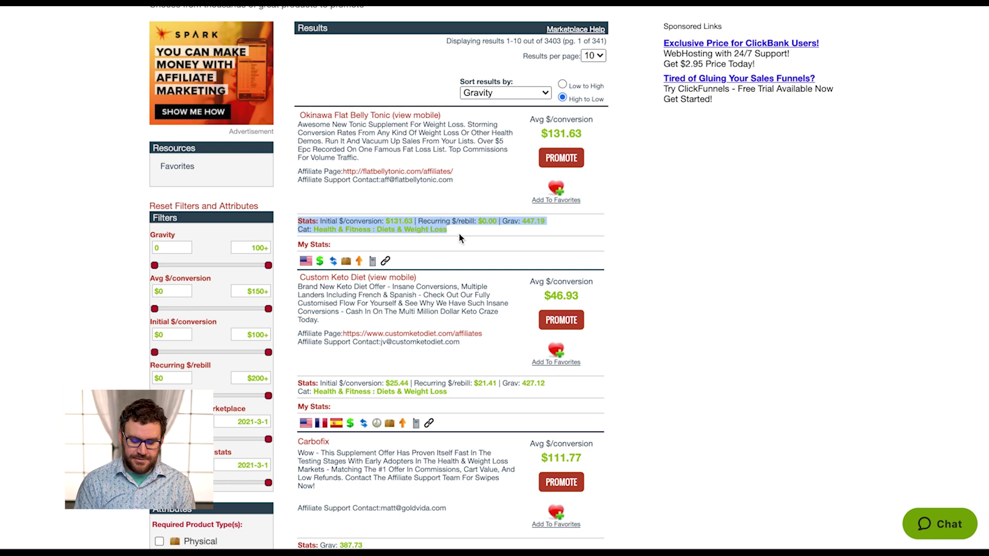
left_click(459, 233)
triple_click(344, 243)
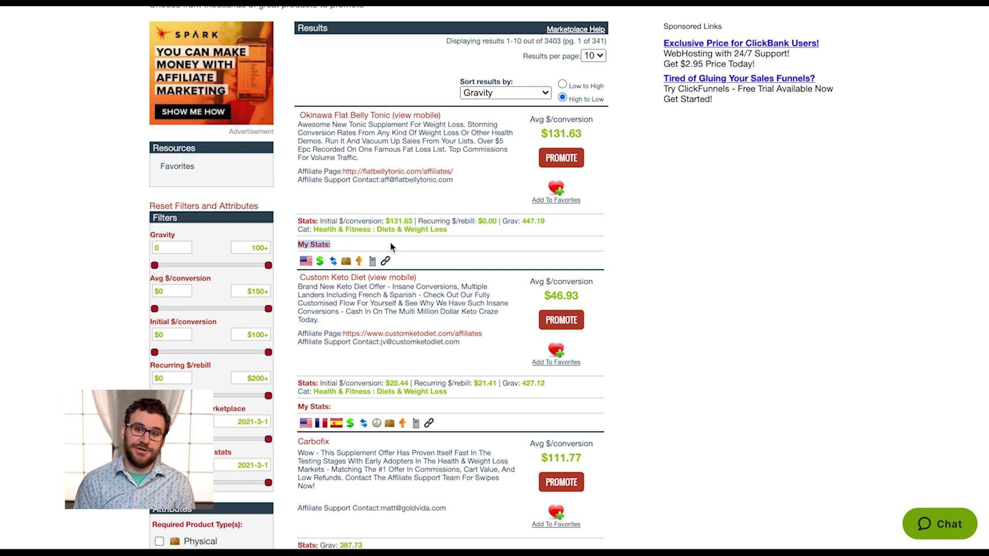
left_click(389, 243)
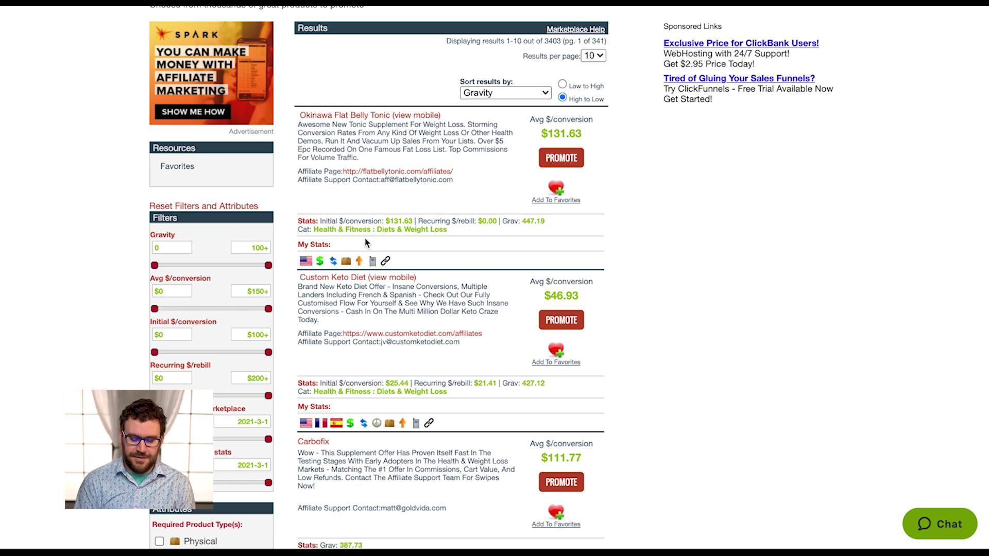
left_click_drag(344, 246, 298, 246)
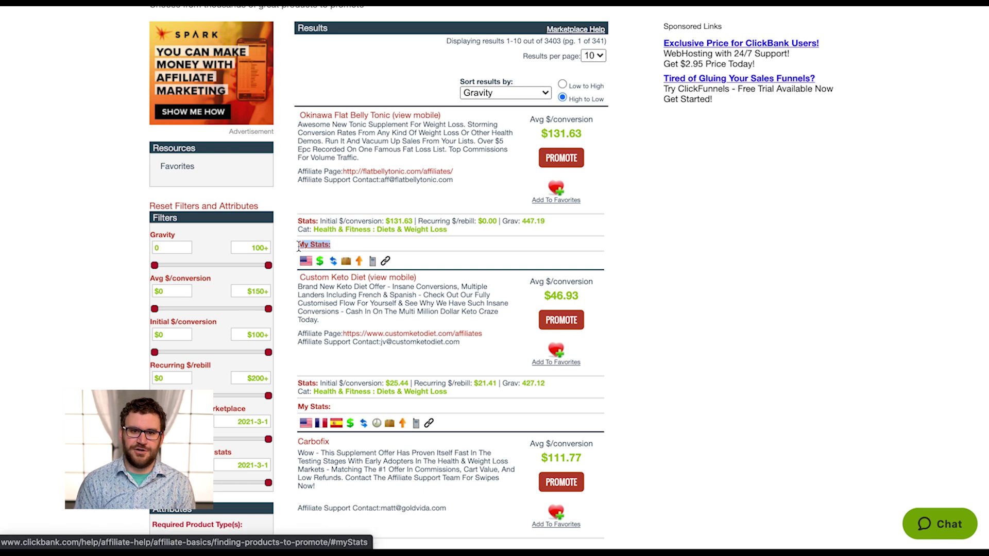
left_click(430, 249)
scroll(448, 237, "down", 1)
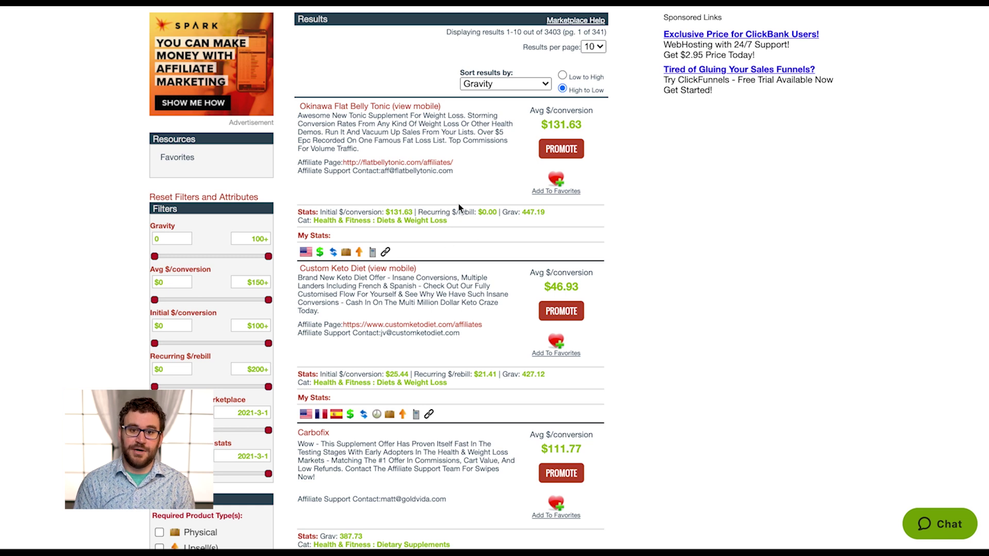
scroll(459, 207, "up", 1)
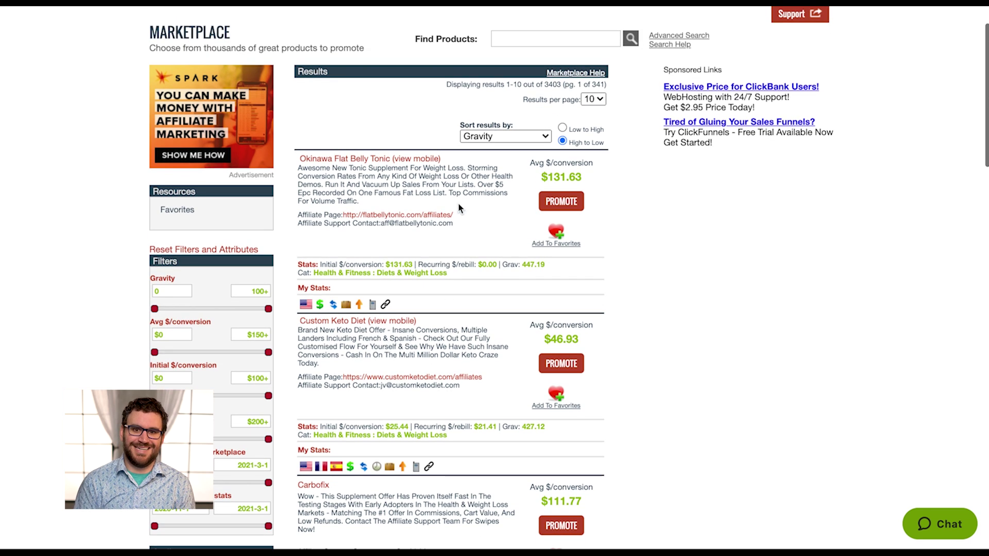
scroll(459, 208, "down", 1)
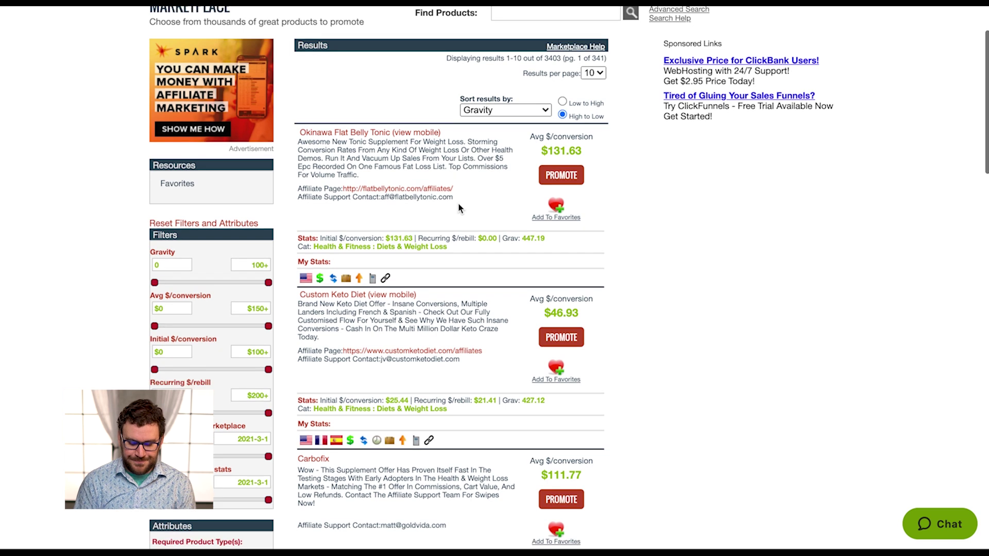
scroll(458, 208, "down", 1)
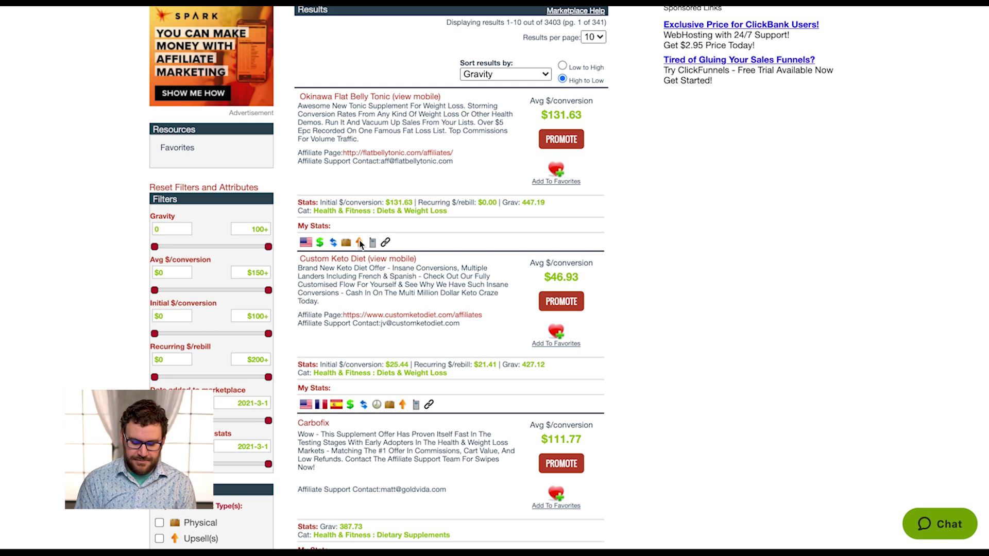
mouse_move(373, 244)
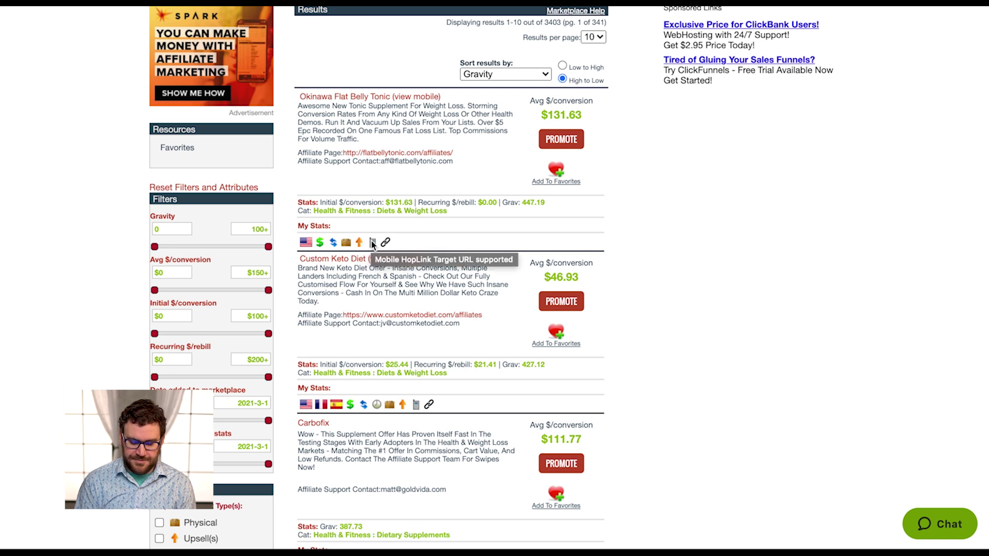
scroll(412, 173, "up", 1)
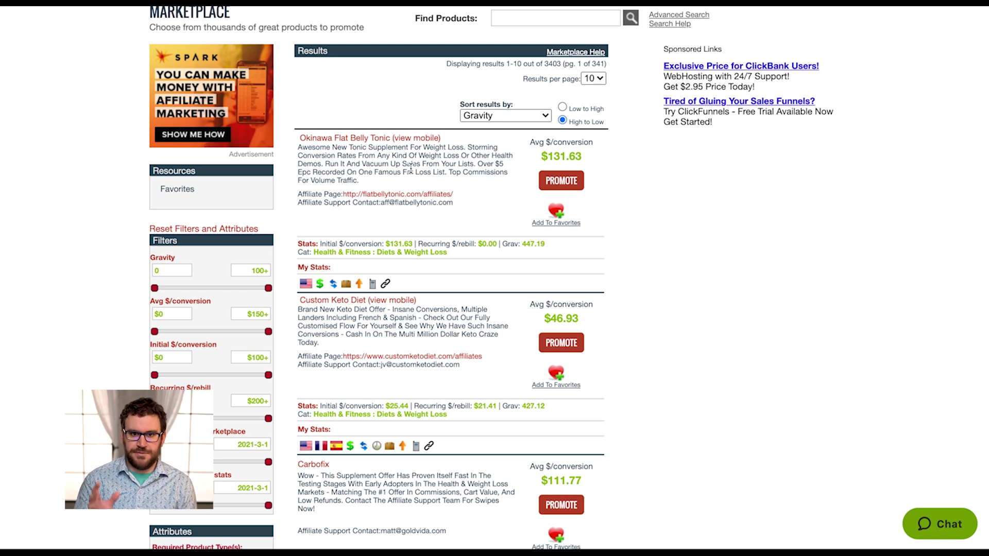
scroll(410, 167, "down", 1)
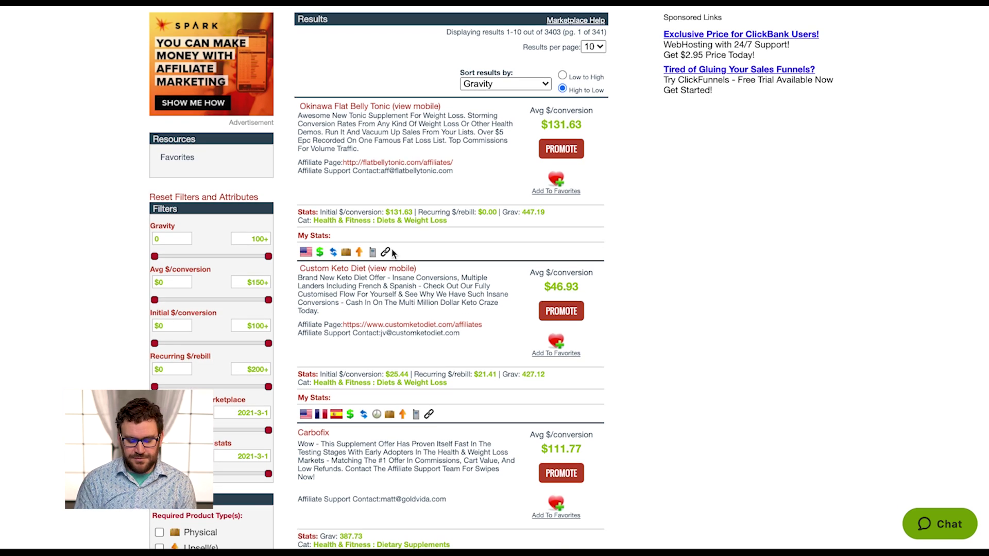
scroll(297, 252, "down", 1)
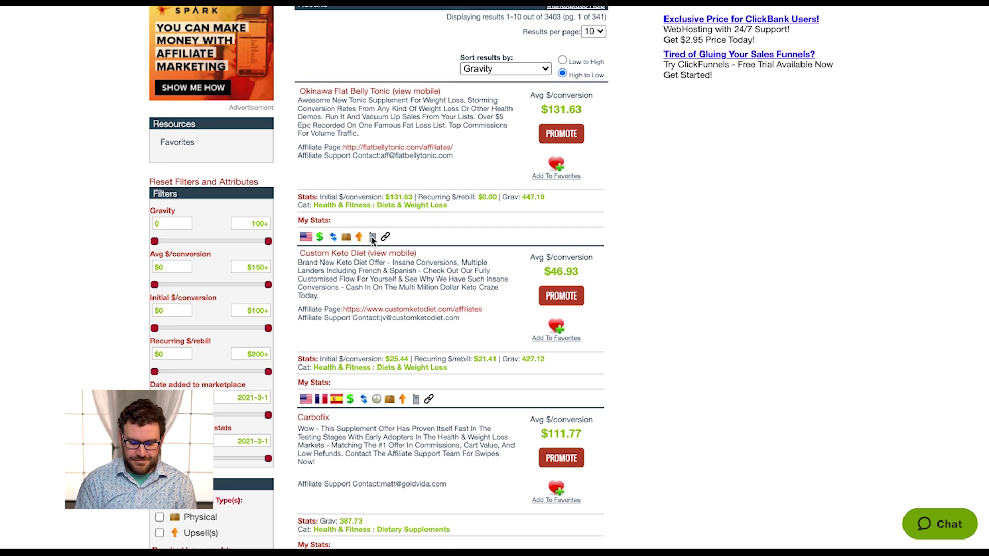
scroll(347, 237, "down", 4)
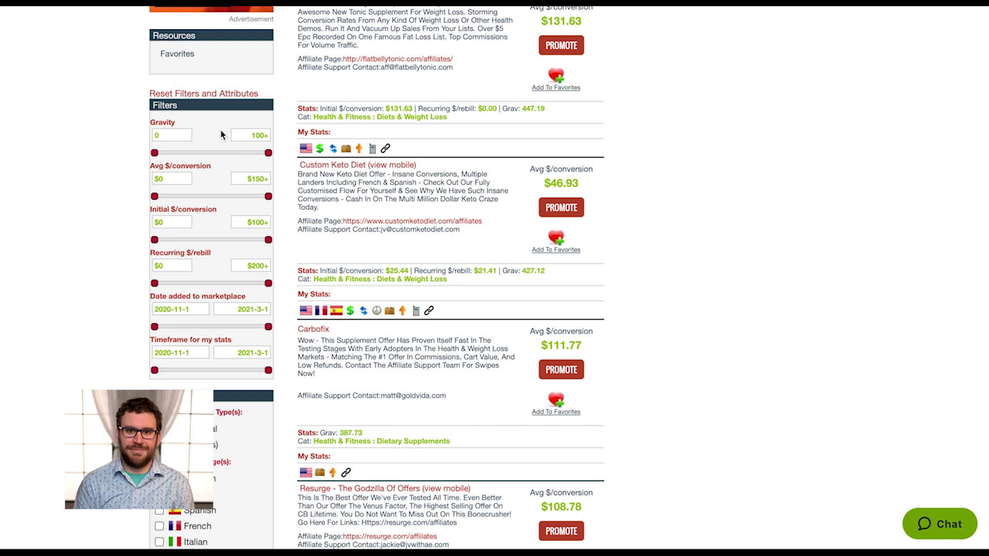
scroll(220, 133, "up", 1)
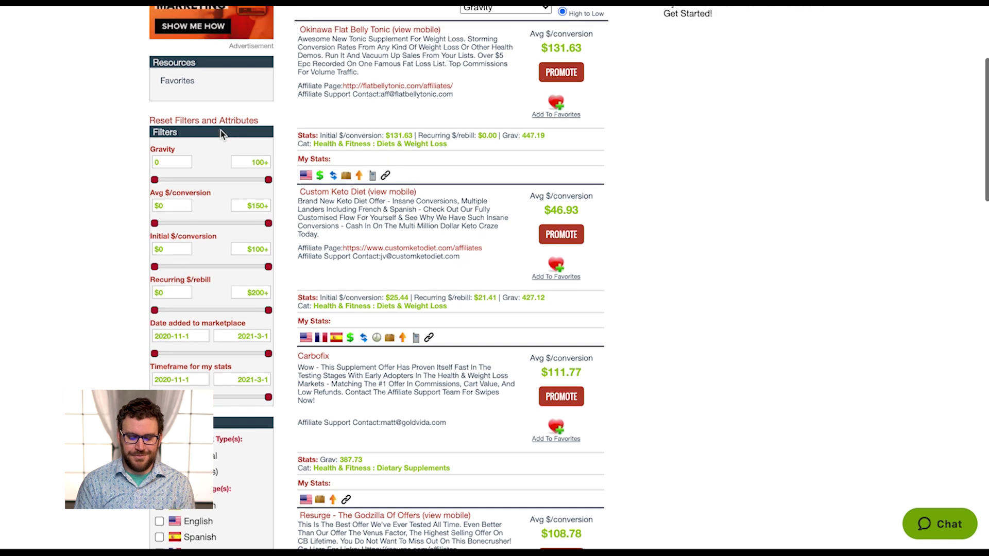
scroll(220, 133, "down", 1)
scroll(220, 133, "down", 1)
scroll(220, 133, "up", 2)
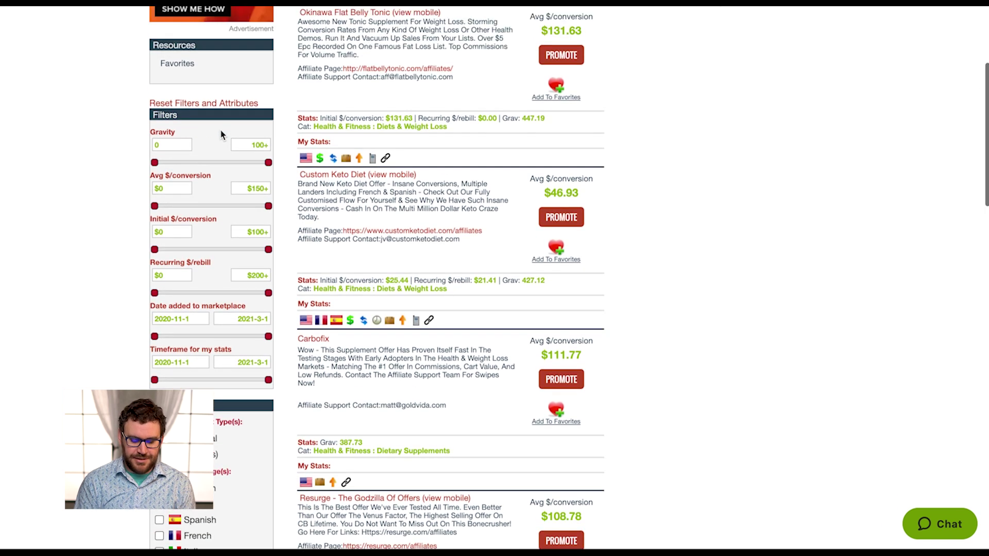
scroll(220, 133, "down", 1)
scroll(221, 133, "up", 5)
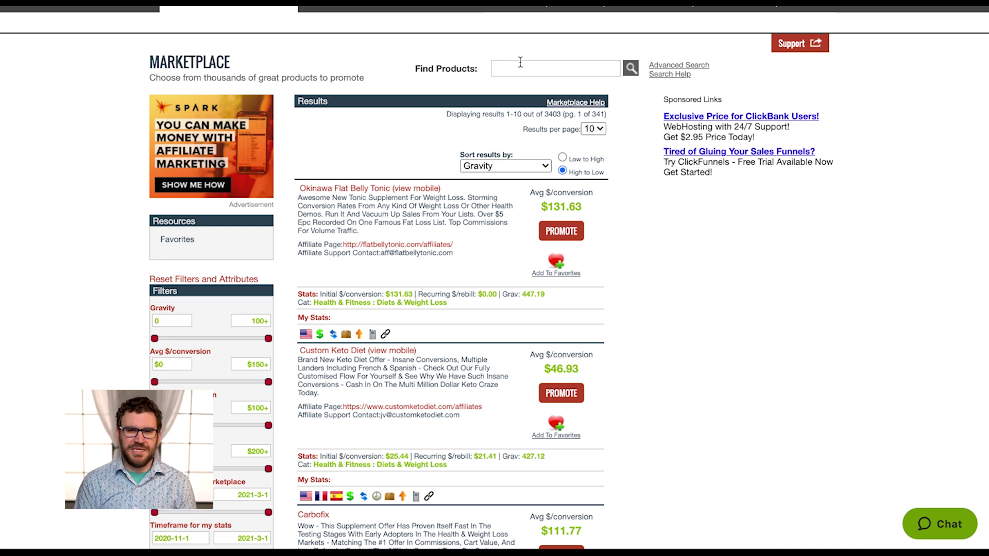
scroll(196, 268, "down", 3)
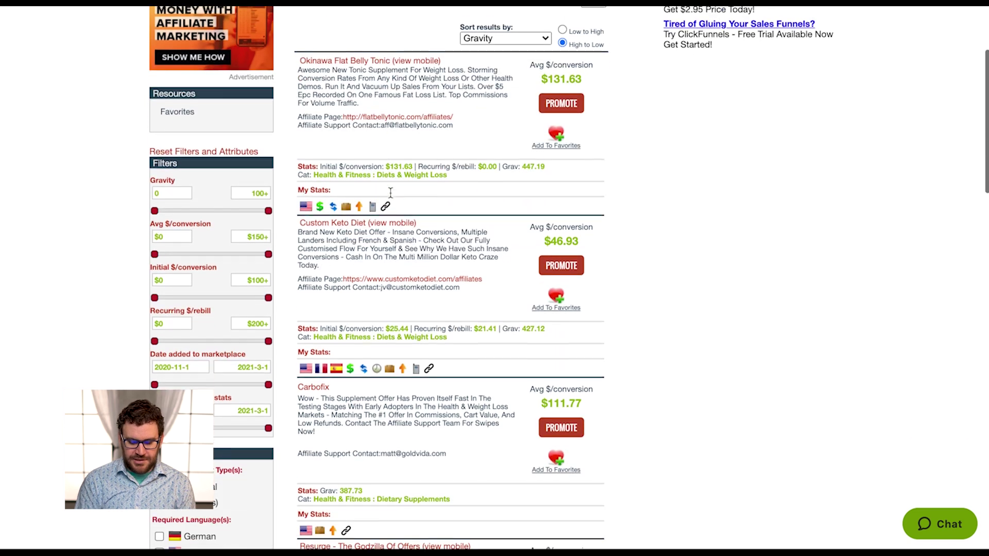
scroll(195, 268, "down", 10)
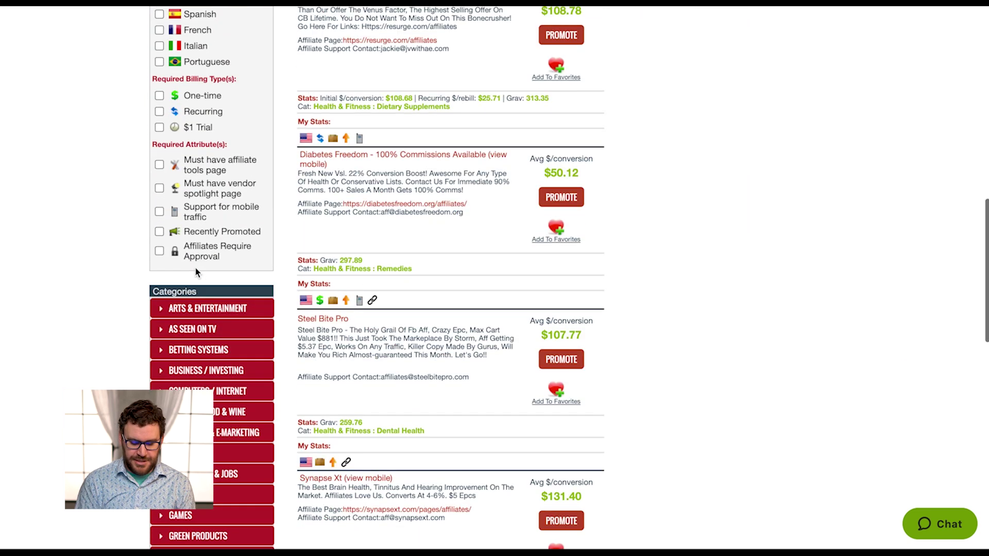
scroll(196, 268, "up", 10)
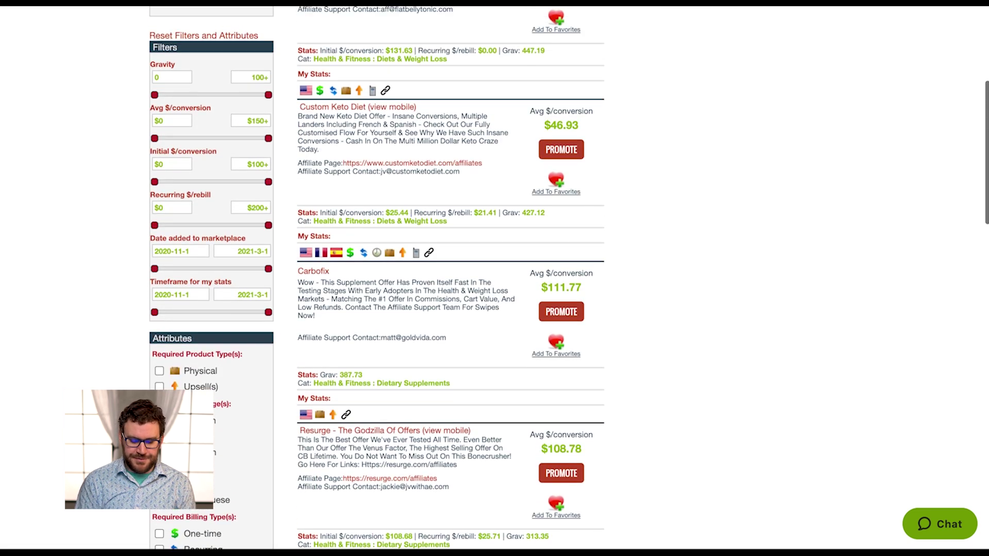
scroll(196, 267, "down", 2)
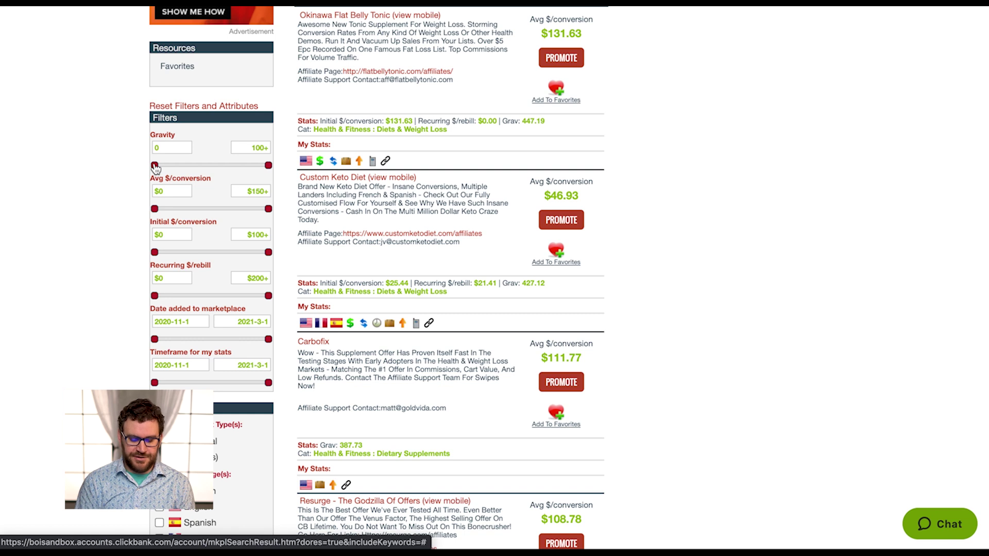
left_click_drag(155, 168, 178, 168)
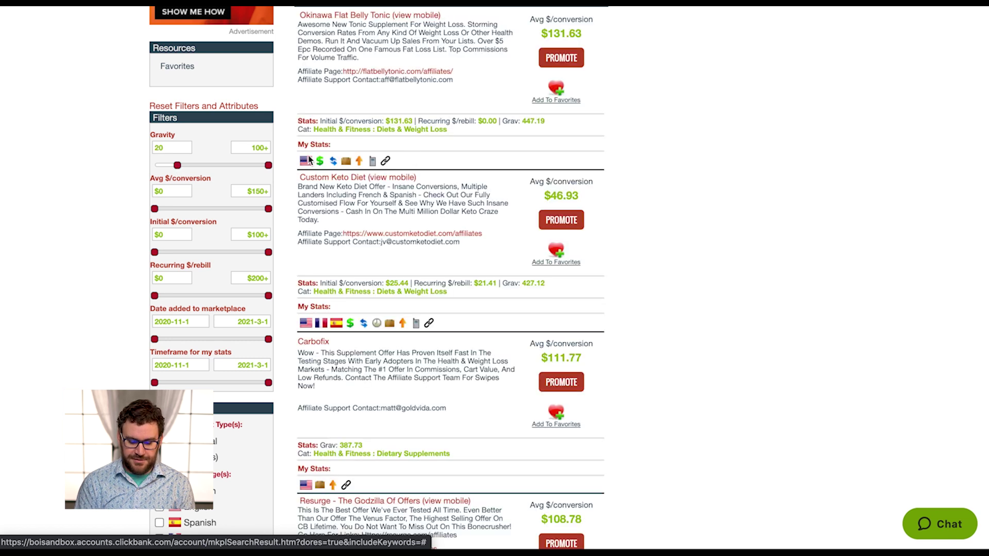
Cap Gravity at 76, review the results, then raise the minimum Initial $/conversion to $49.
left_click_drag(267, 166, 241, 166)
scroll(417, 198, "up", 3)
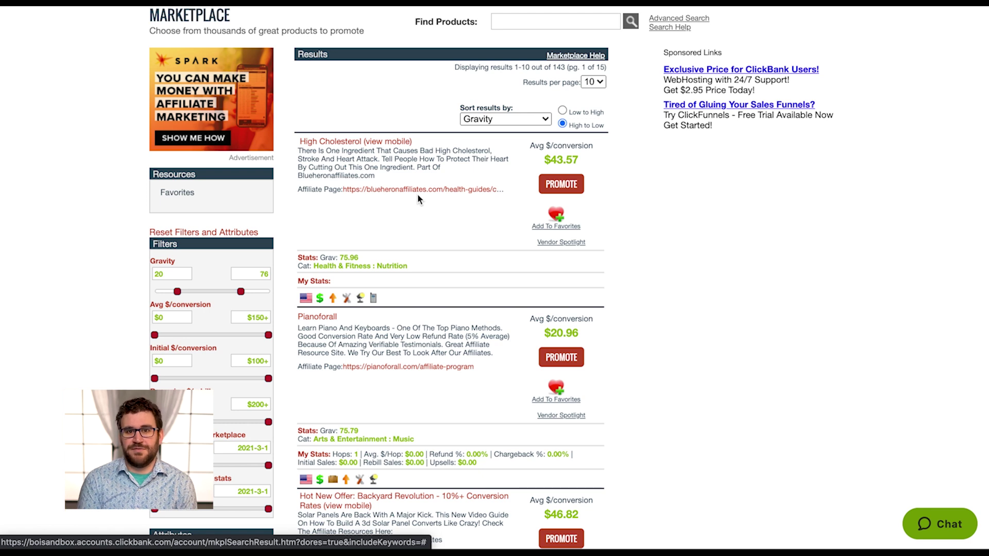
scroll(418, 198, "down", 1)
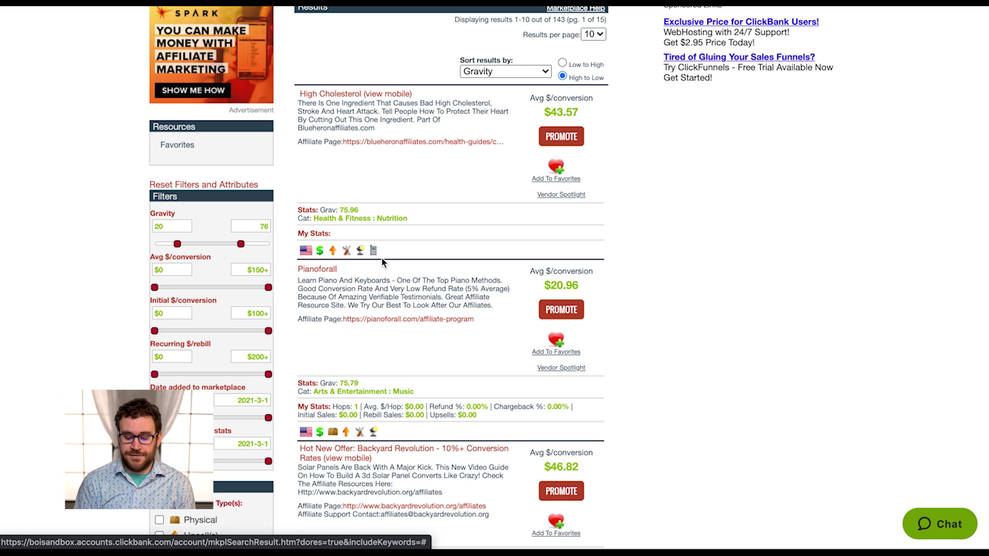
scroll(381, 258, "up", 1)
scroll(382, 258, "down", 3)
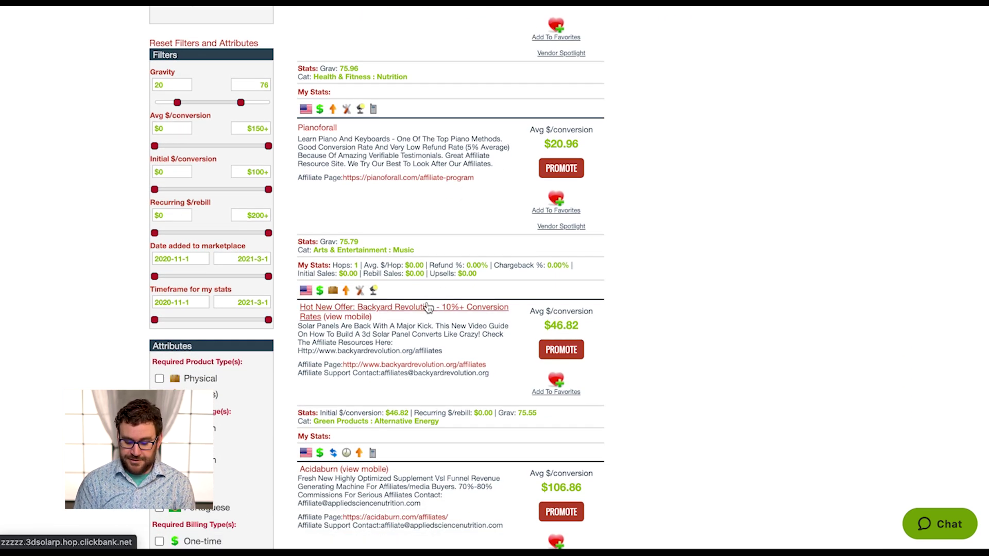
scroll(427, 307, "down", 2)
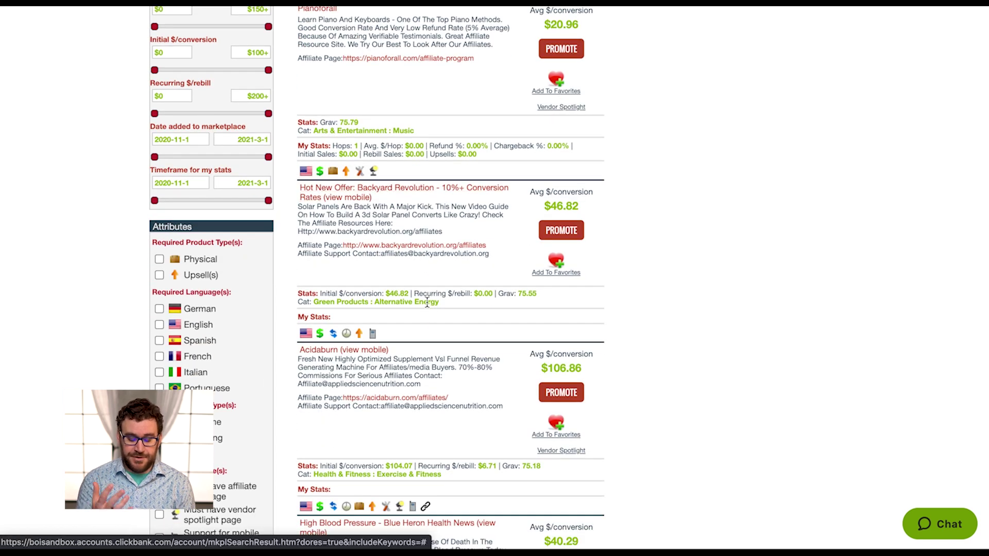
scroll(427, 302, "down", 3)
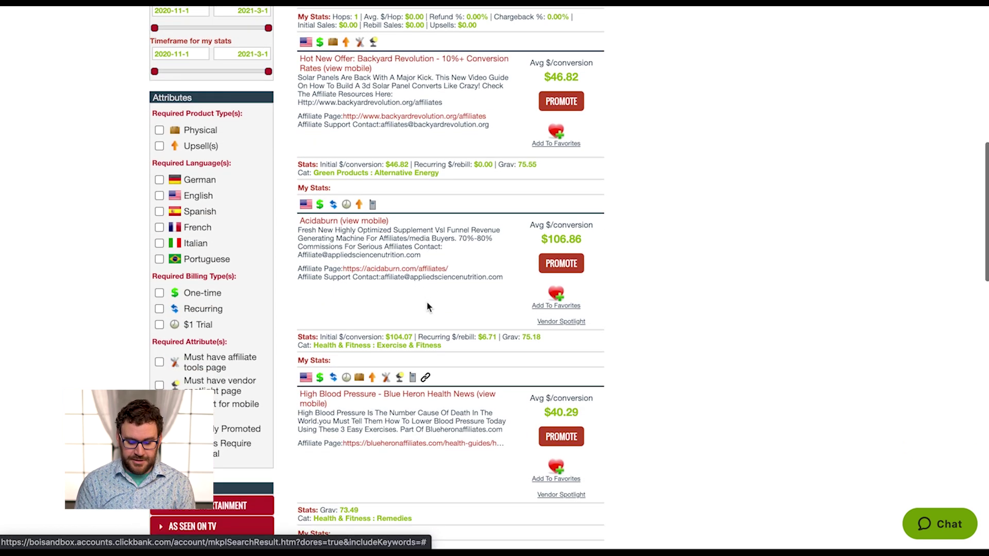
scroll(435, 225, "up", 5)
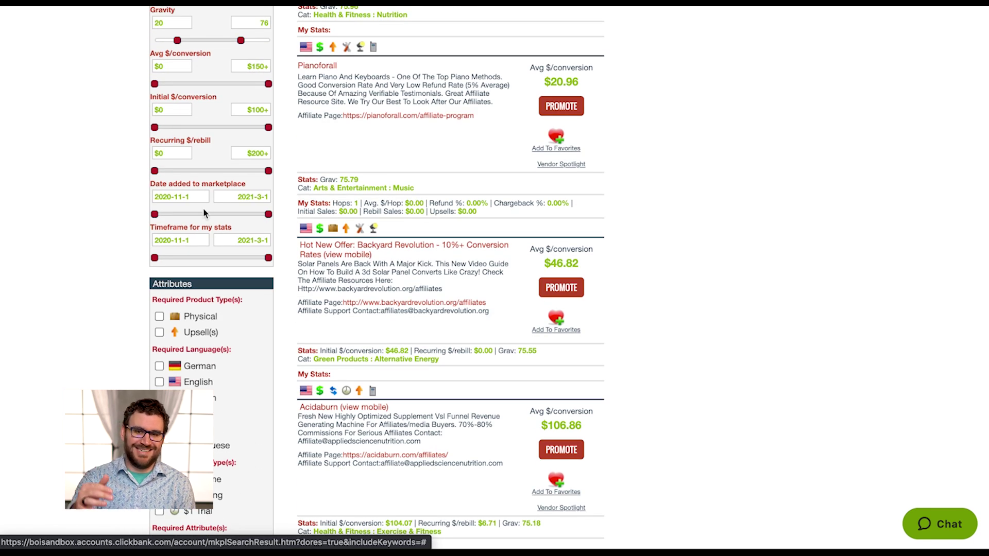
scroll(203, 213, "up", 2)
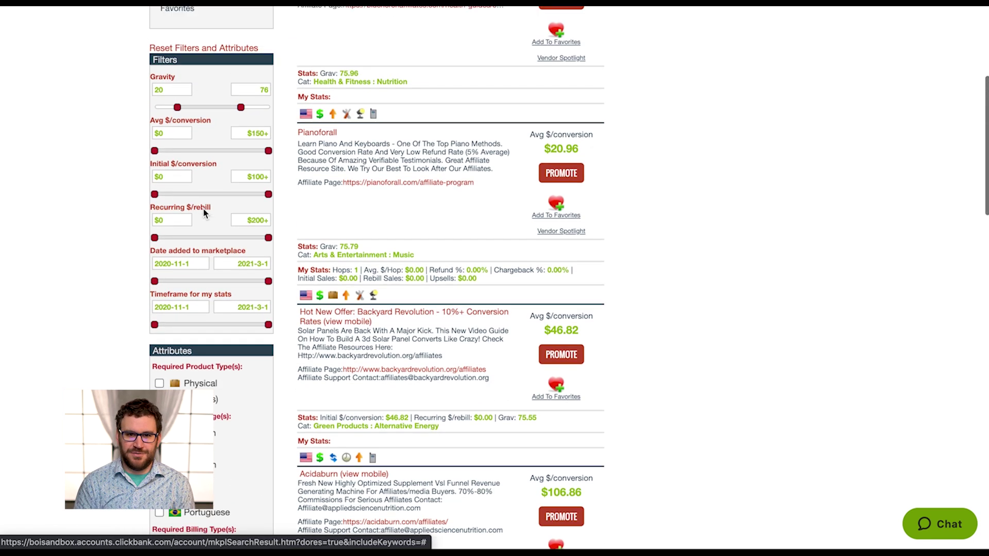
scroll(203, 212, "down", 1)
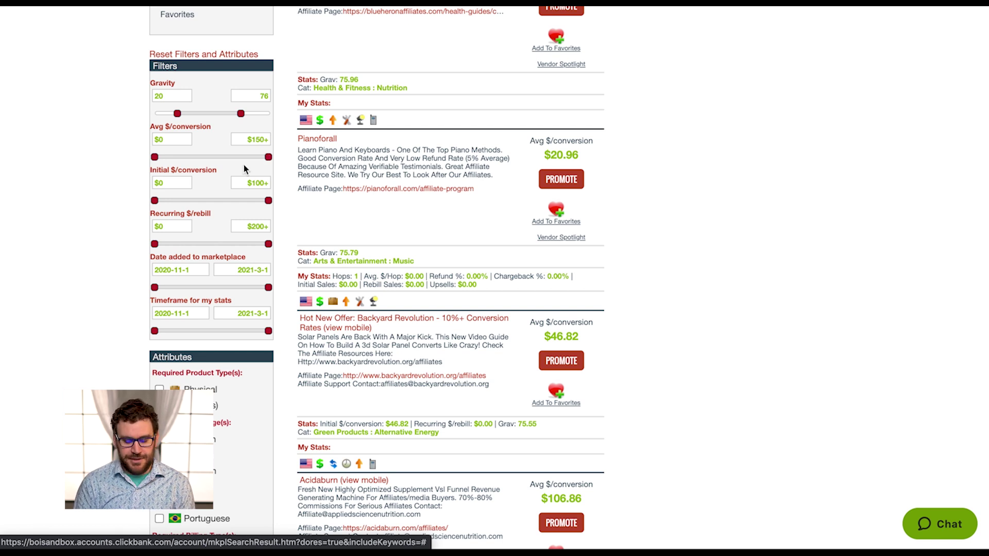
left_click_drag(153, 204, 210, 206)
Enter $50 as the Initial $/conversion minimum, leaving Keravita and Leptitox among 33 results.
left_click(165, 182)
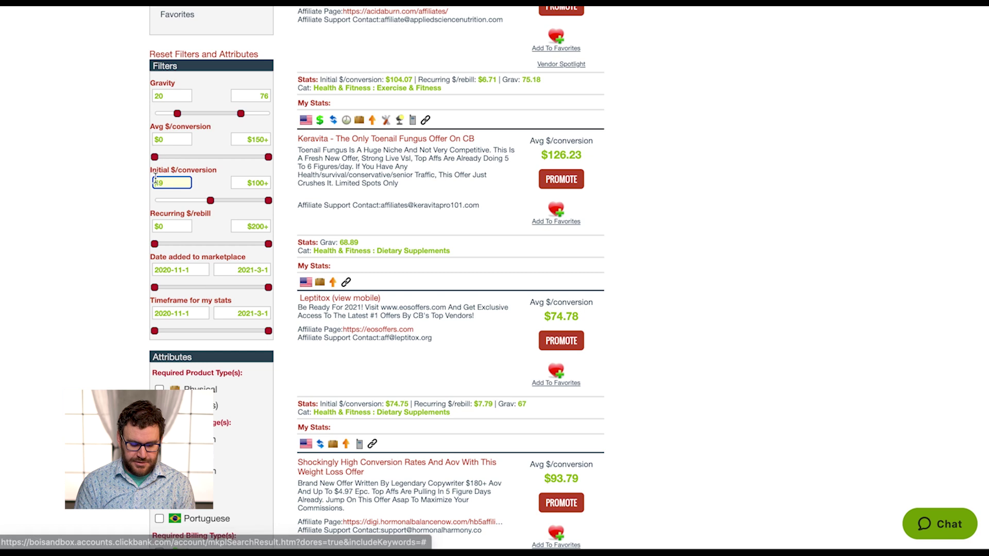
type("50")
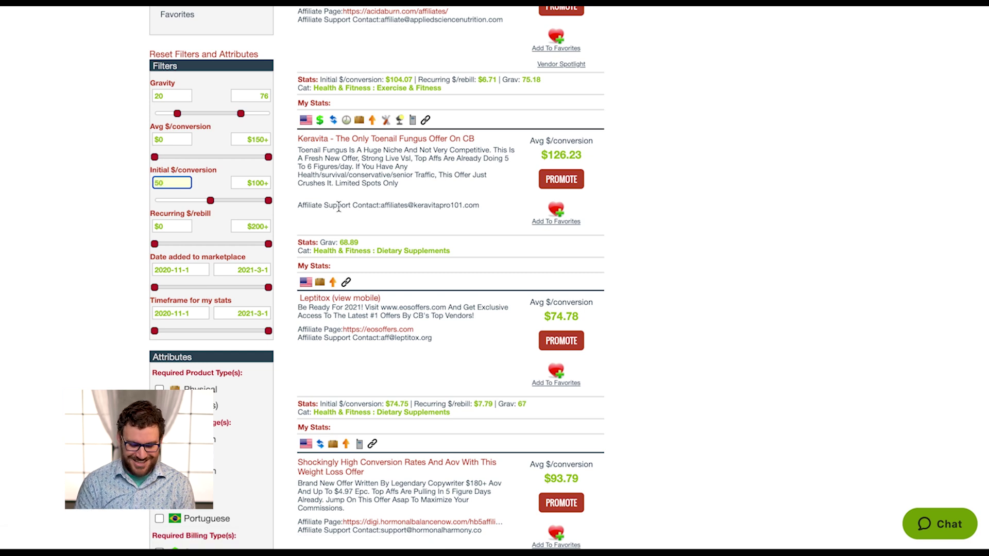
key("Return")
scroll(418, 254, "up", 3)
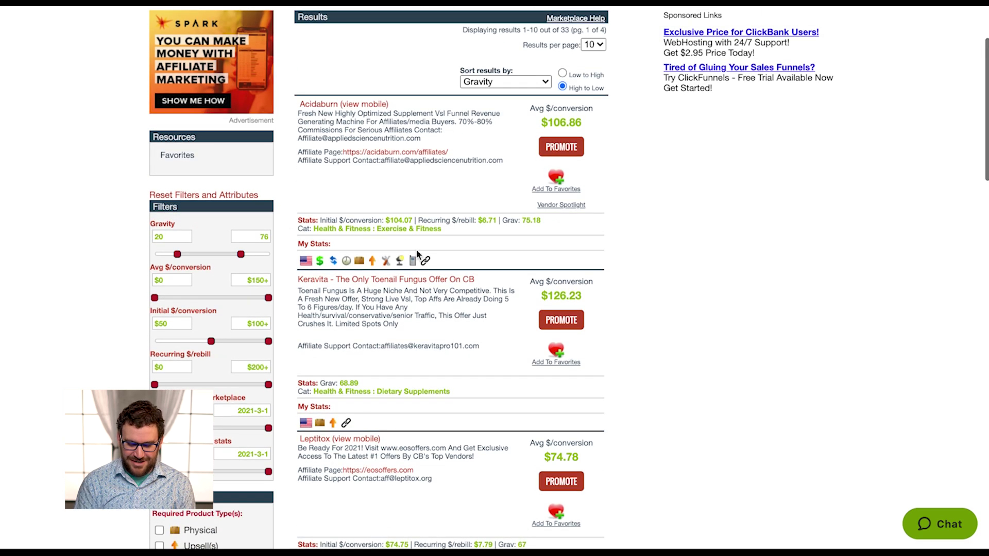
scroll(418, 253, "down", 8)
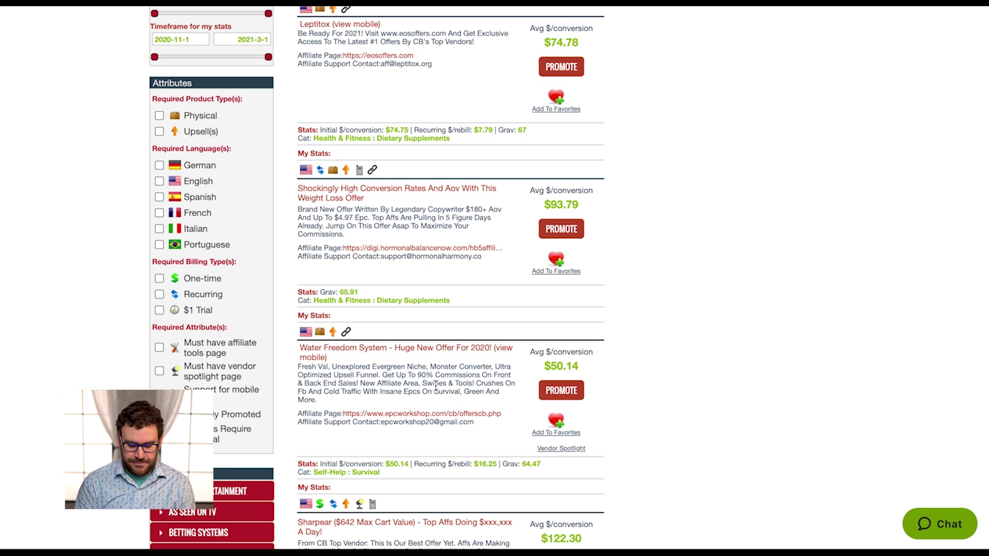
scroll(376, 363, "up", 6)
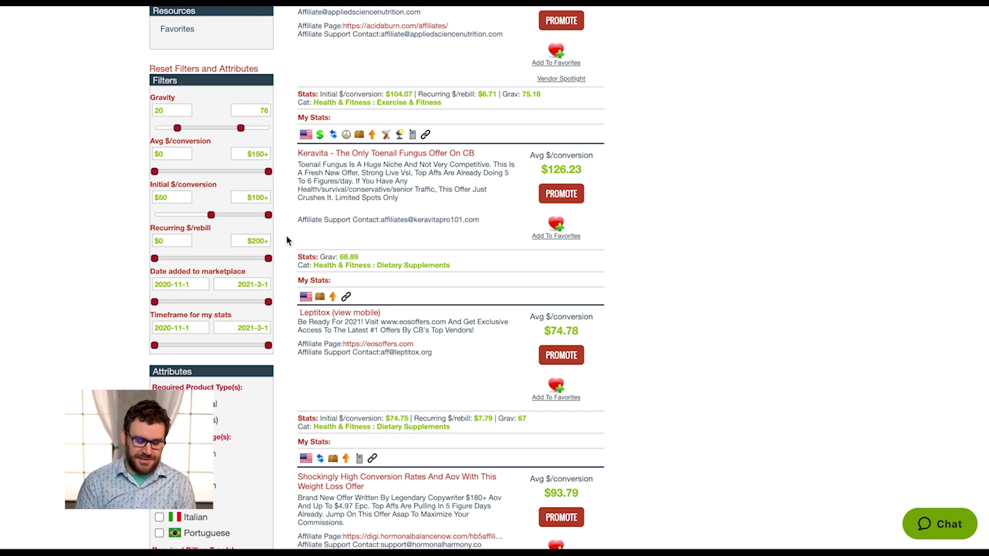
scroll(286, 235, "down", 1)
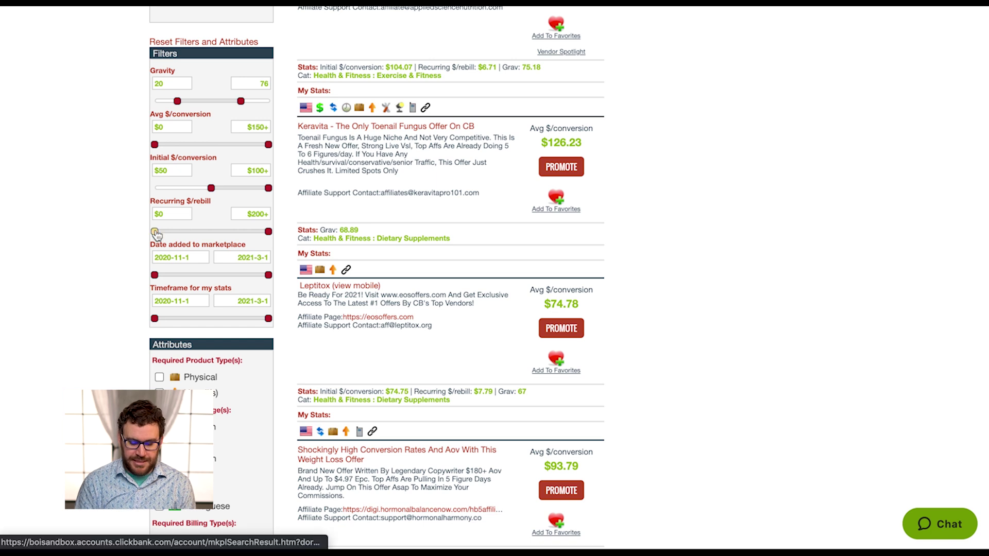
Try a $10 Recurring $/rebill minimum, review the results, then return it to $0.
left_click_drag(155, 232, 163, 233)
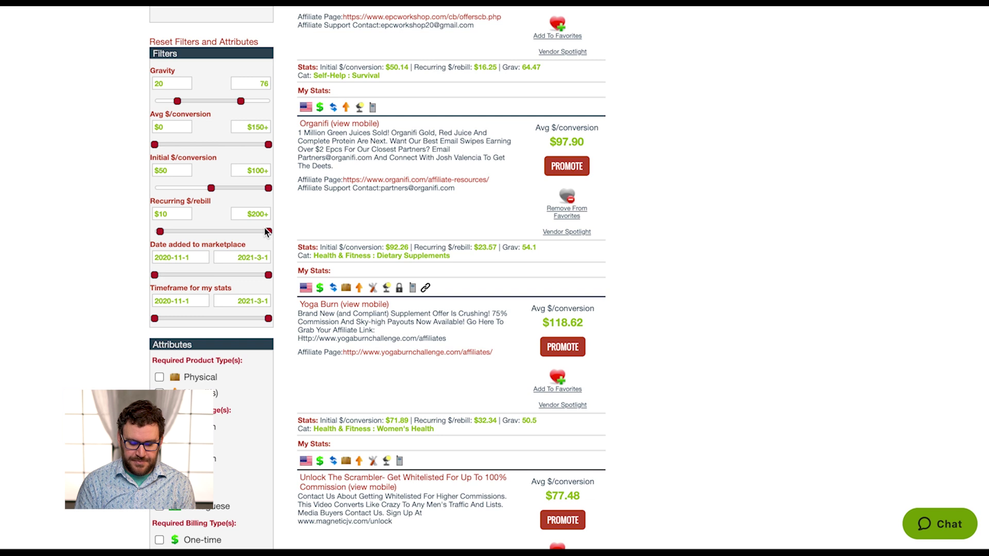
scroll(363, 226, "up", 3)
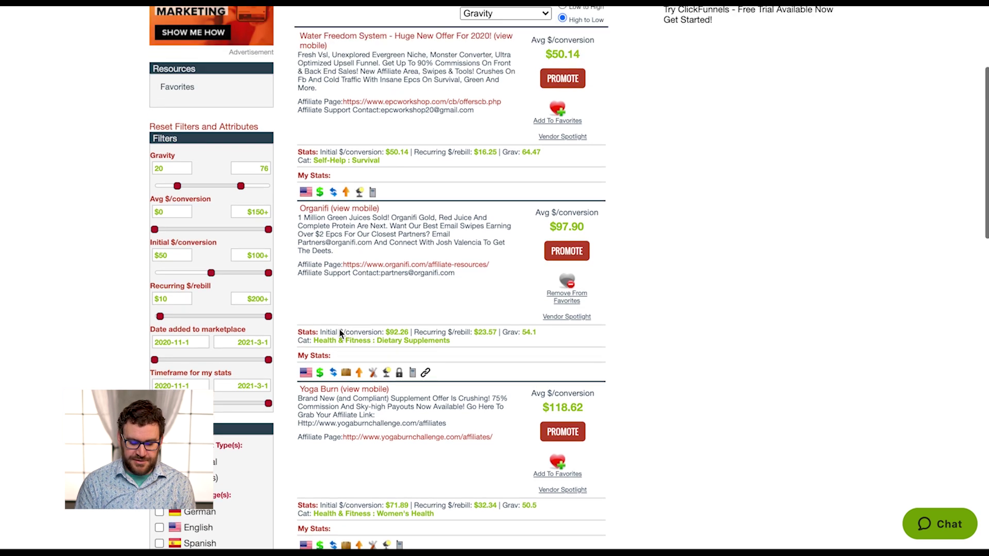
scroll(340, 334, "up", 3)
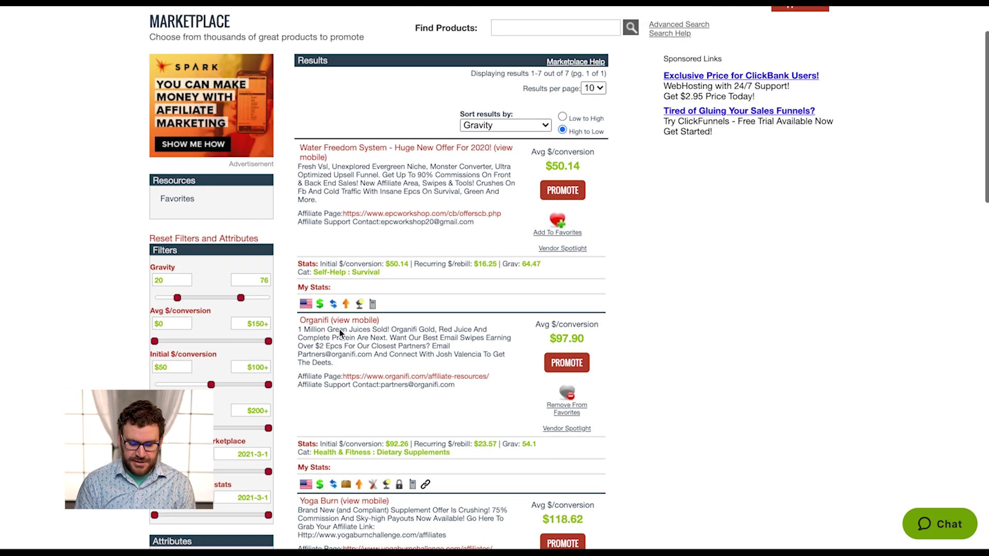
scroll(340, 334, "down", 1)
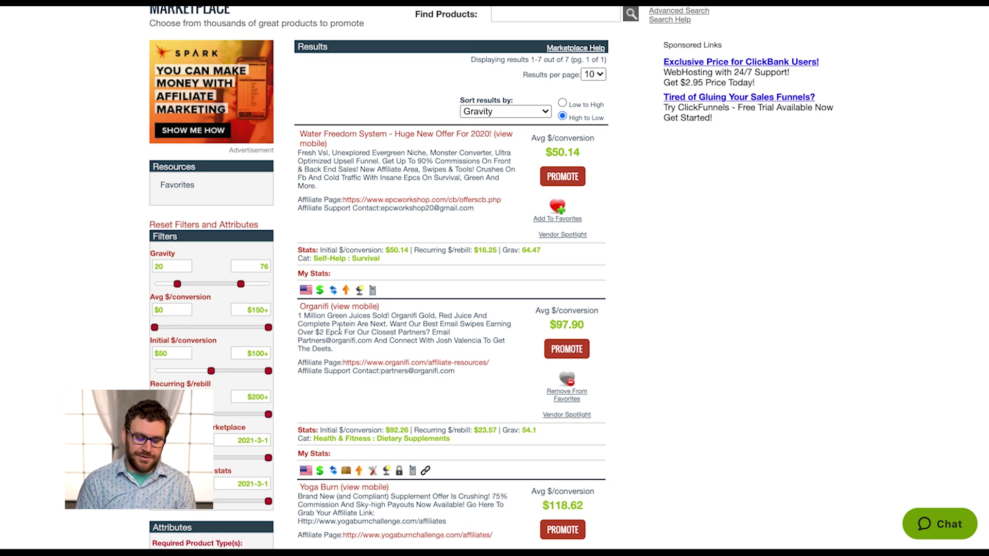
scroll(242, 378, "down", 1)
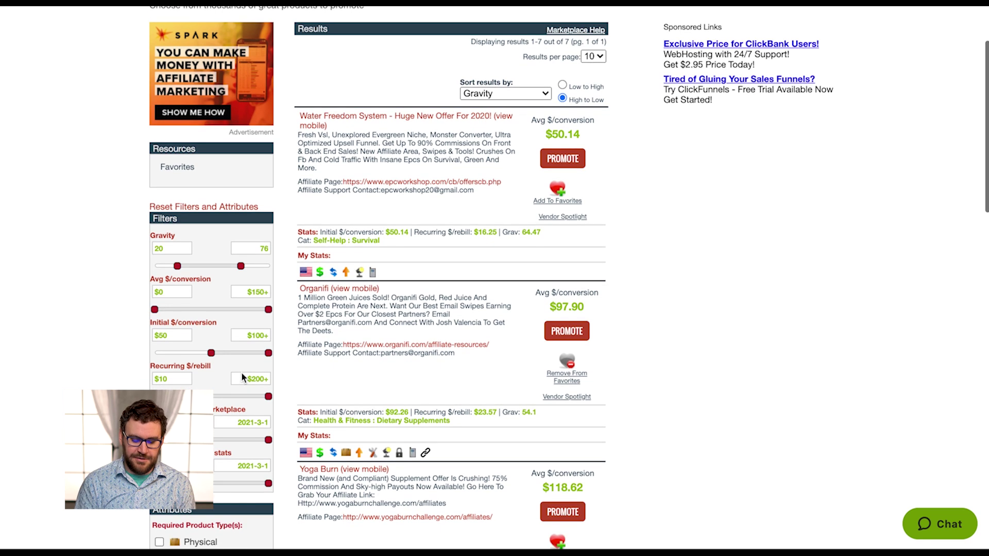
scroll(242, 376, "down", 2)
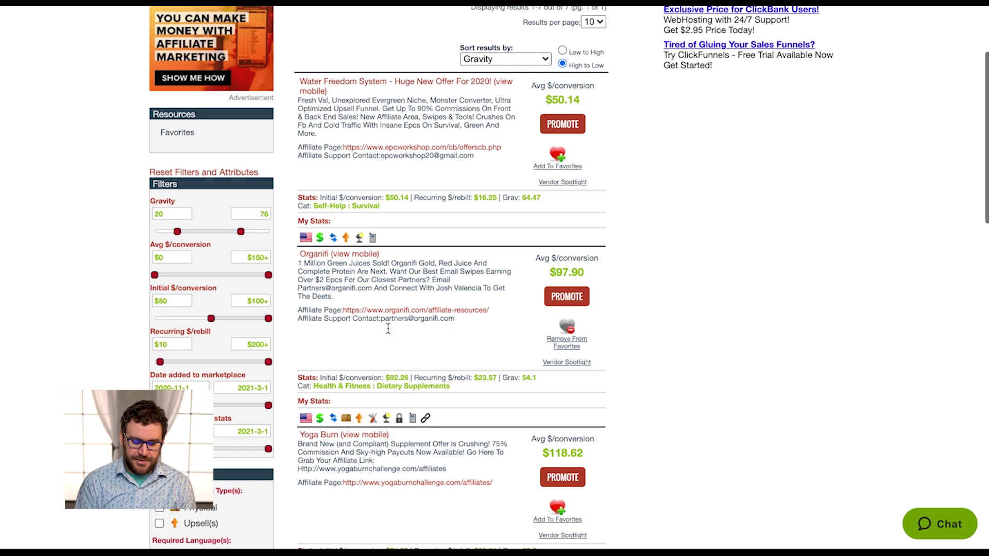
scroll(388, 329, "up", 4)
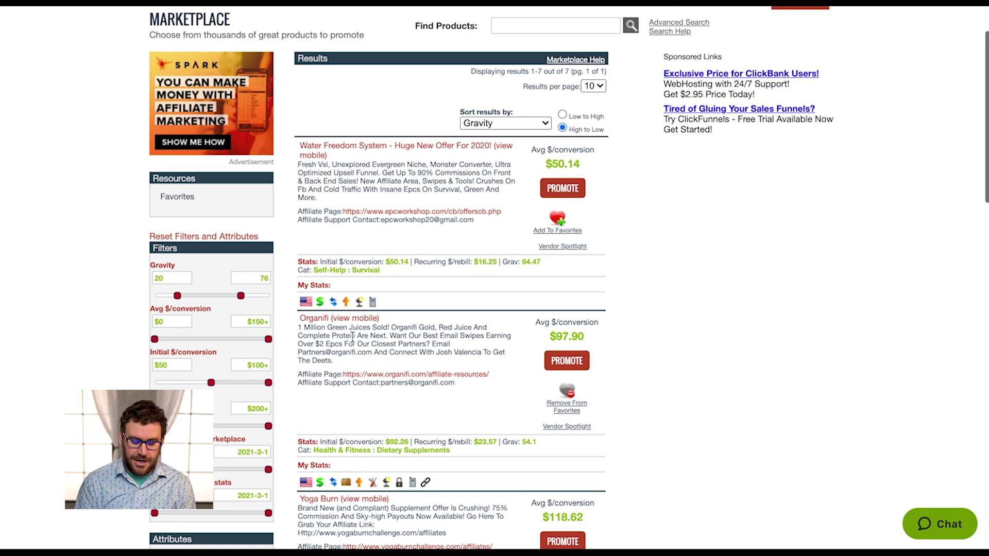
scroll(169, 355, "down", 1)
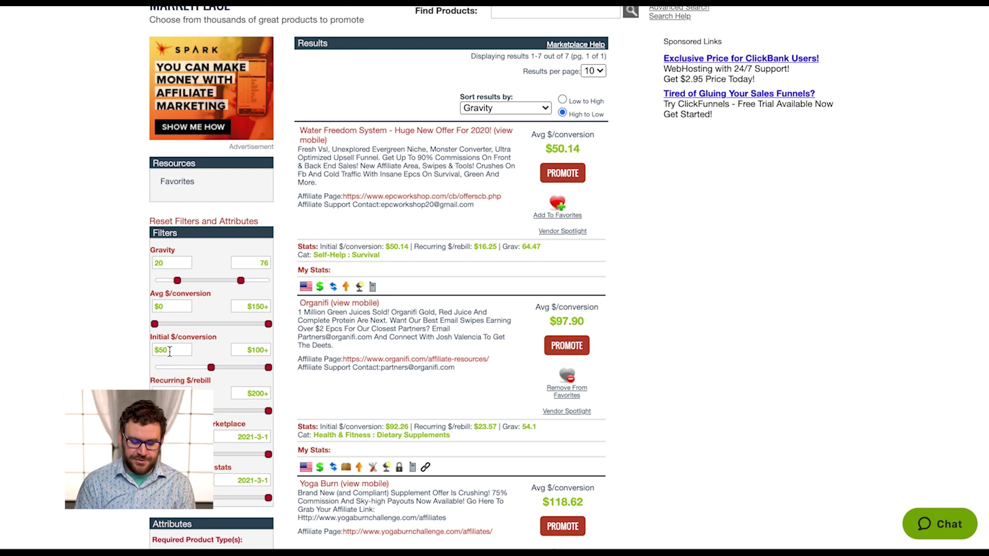
scroll(375, 277, "up", 1)
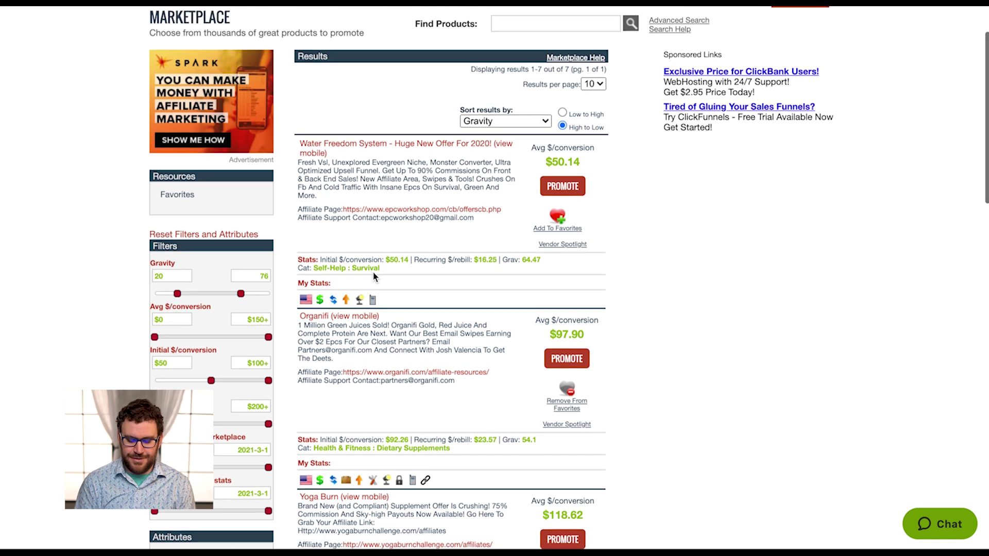
scroll(375, 276, "down", 1)
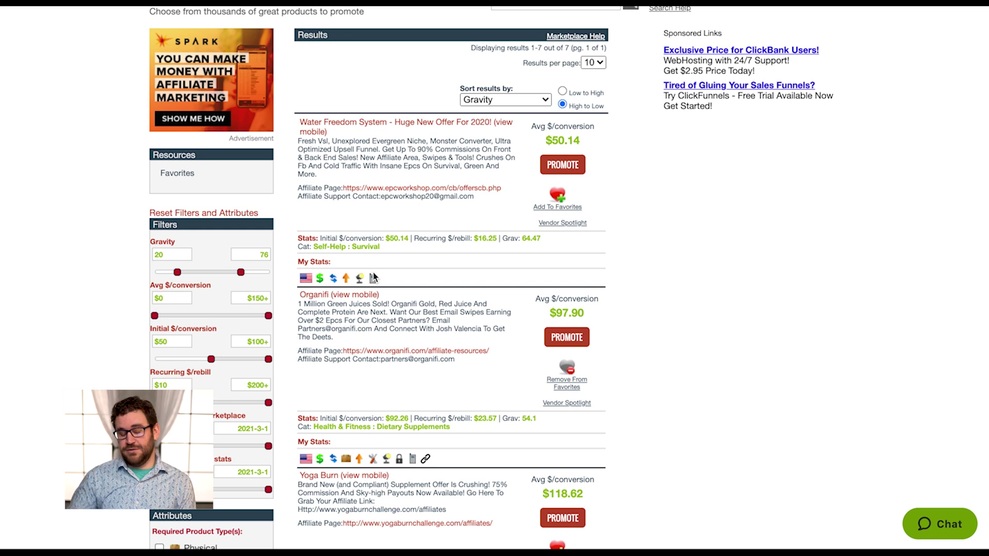
scroll(374, 278, "down", 5)
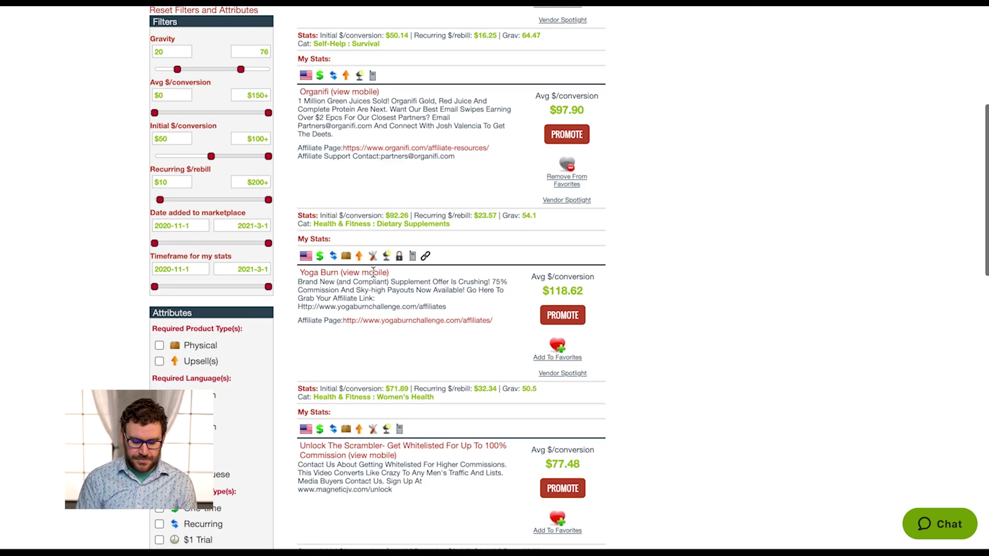
scroll(374, 273, "up", 2)
left_click_drag(160, 253, 127, 252)
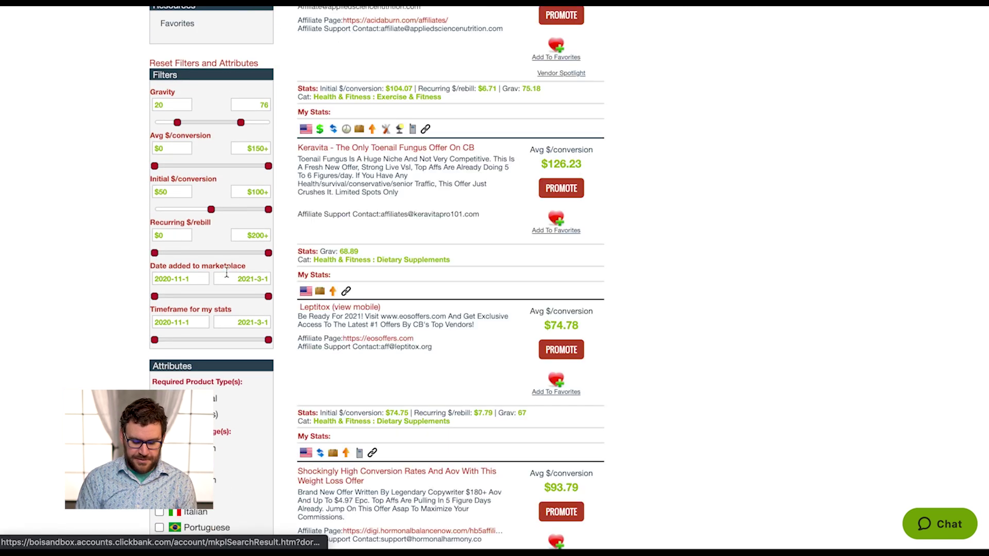
scroll(227, 273, "down", 1)
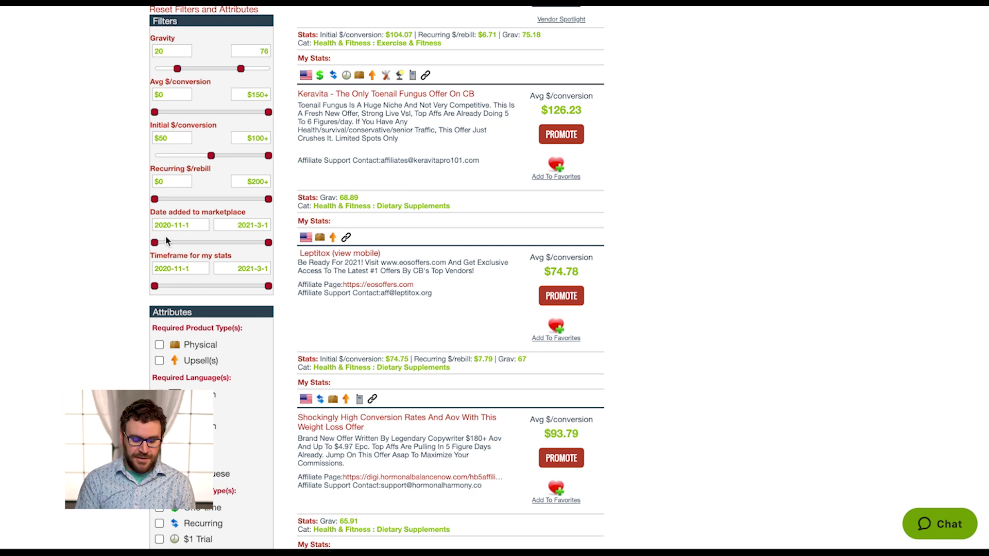
Limit the Date added range to start at 2021-01-09.
left_click_drag(155, 242, 245, 245)
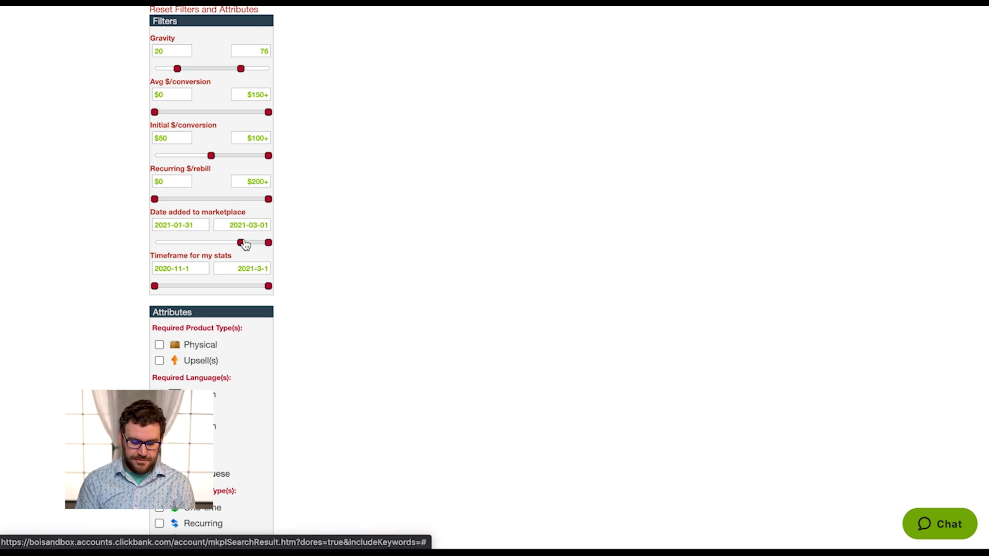
left_click_drag(246, 244, 225, 242)
scroll(441, 266, "up", 4)
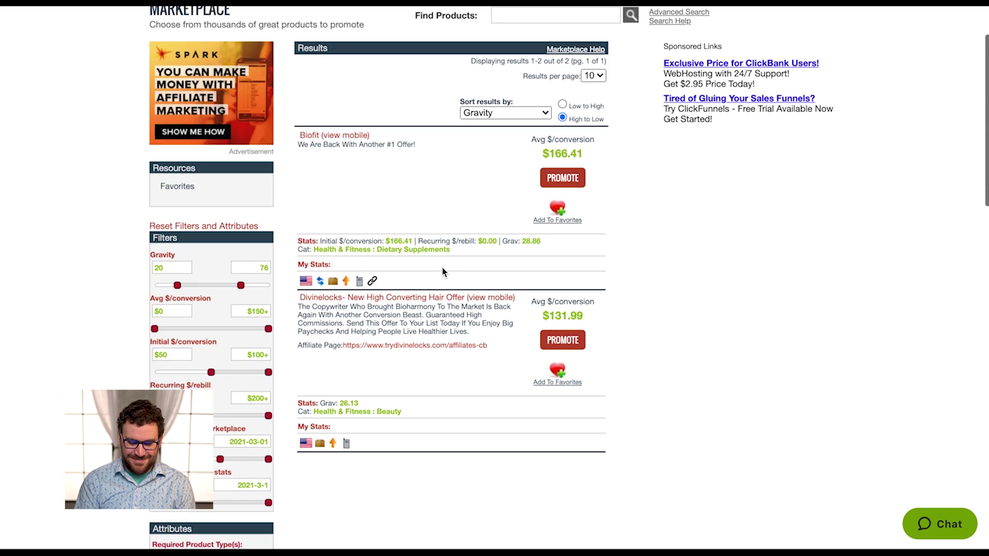
scroll(254, 267, "down", 2)
Drop the Gravity and Initial $/conversion minimums to 0 and review the 81 results.
left_click_drag(177, 206, 160, 206)
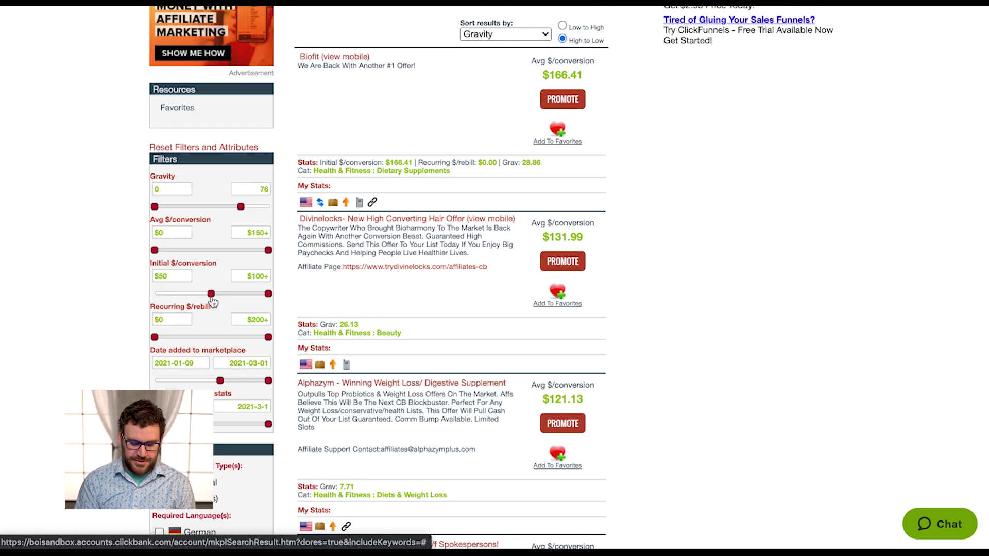
left_click_drag(211, 297, 155, 295)
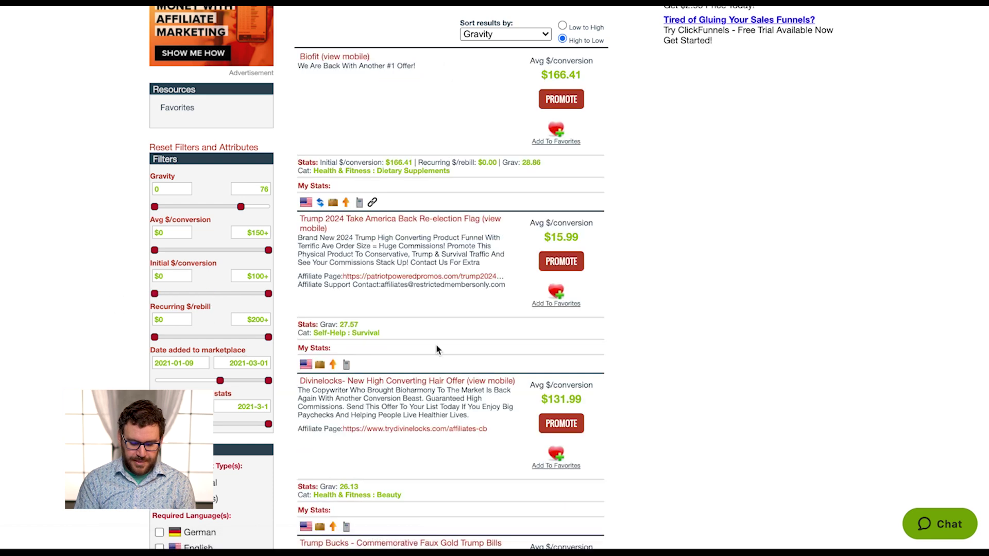
scroll(436, 344, "up", 2)
scroll(436, 344, "down", 1)
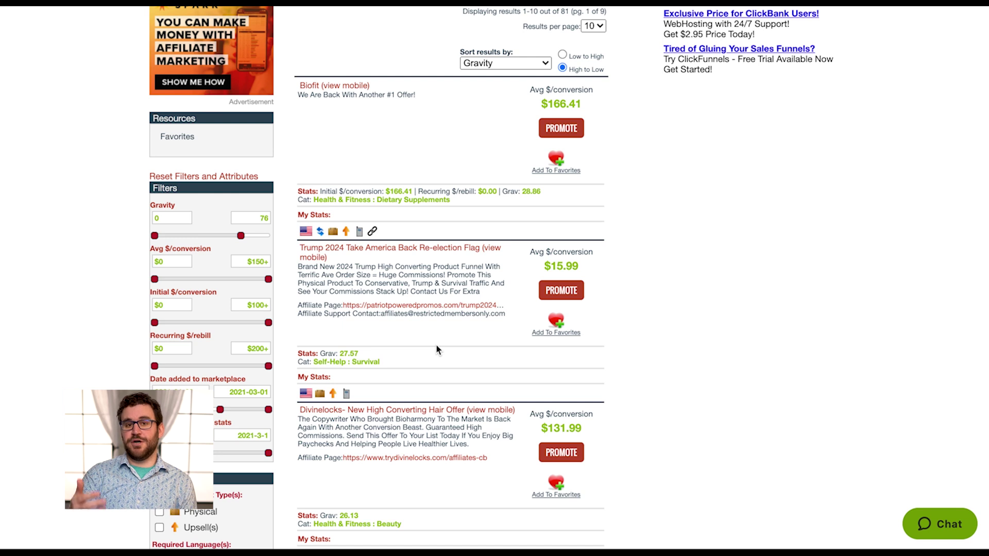
scroll(436, 345, "down", 1)
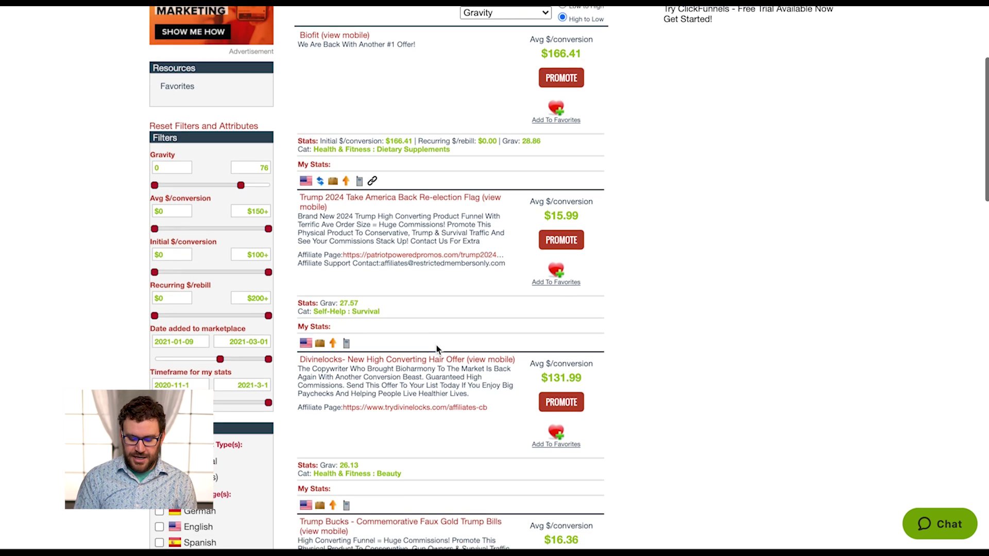
scroll(436, 345, "up", 2)
scroll(385, 231, "down", 1)
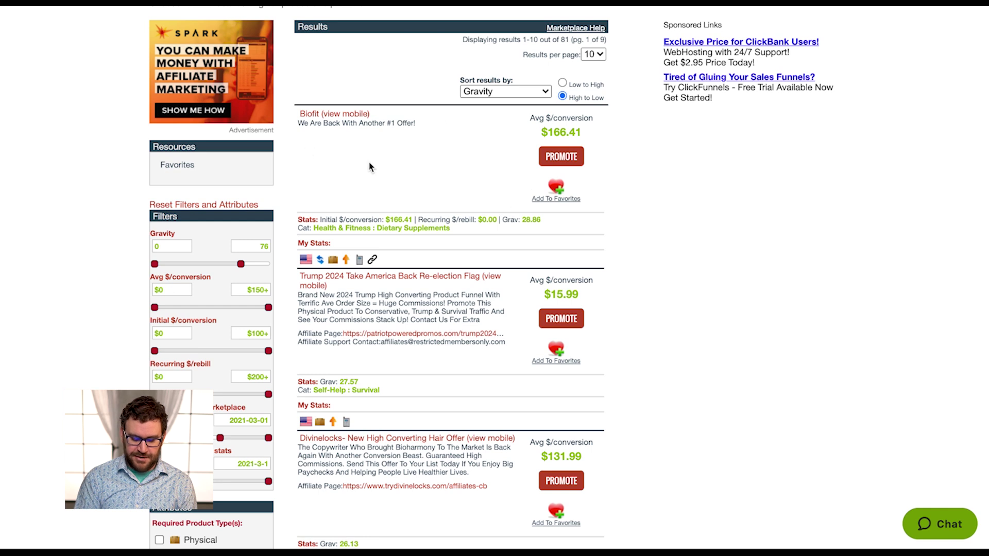
scroll(432, 196, "down", 3)
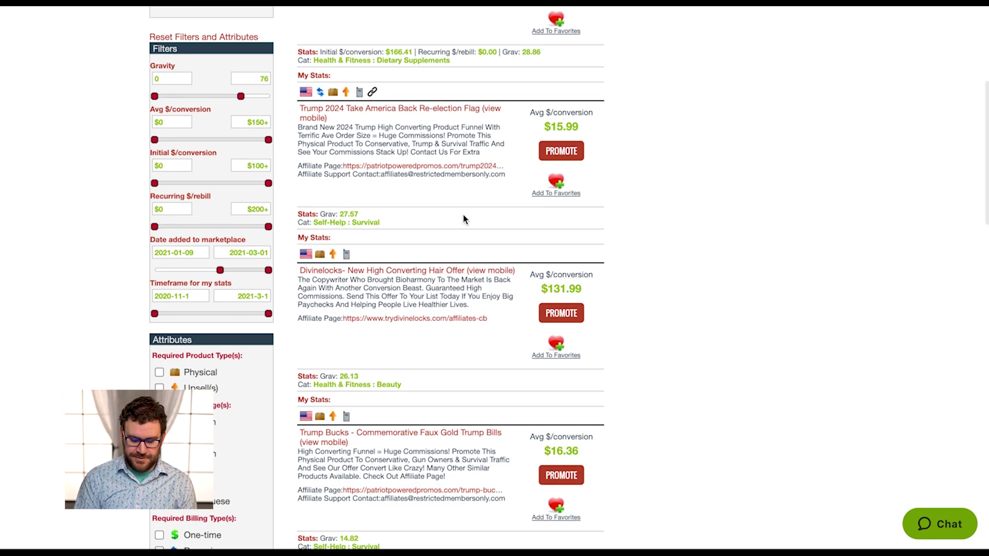
scroll(464, 219, "down", 3)
scroll(450, 192, "down", 1)
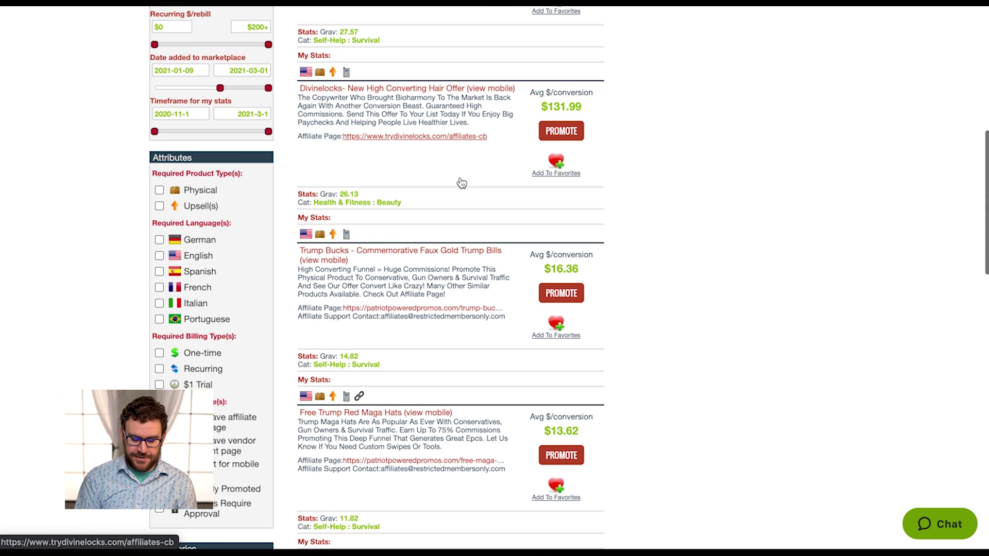
scroll(460, 180, "down", 1)
scroll(460, 178, "up", 2)
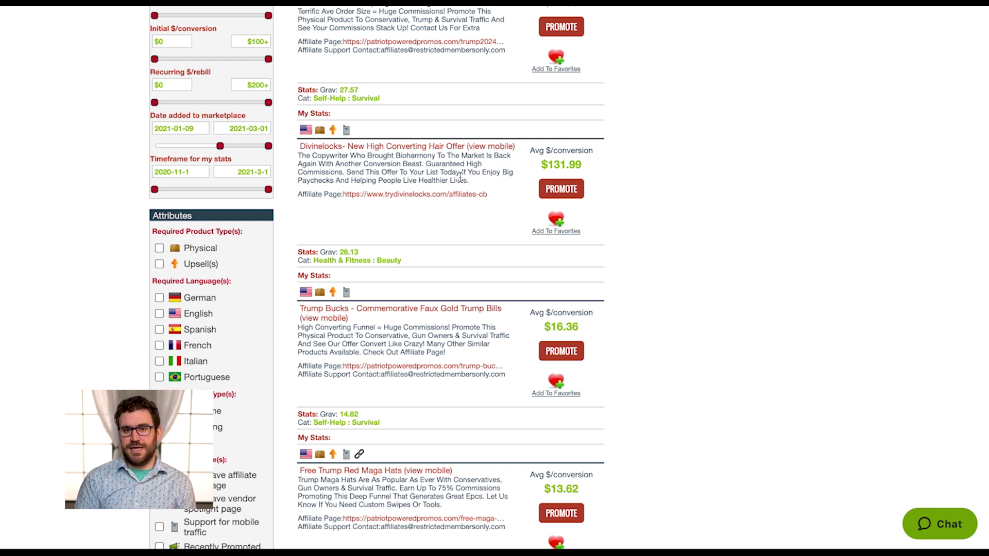
scroll(460, 178, "down", 2)
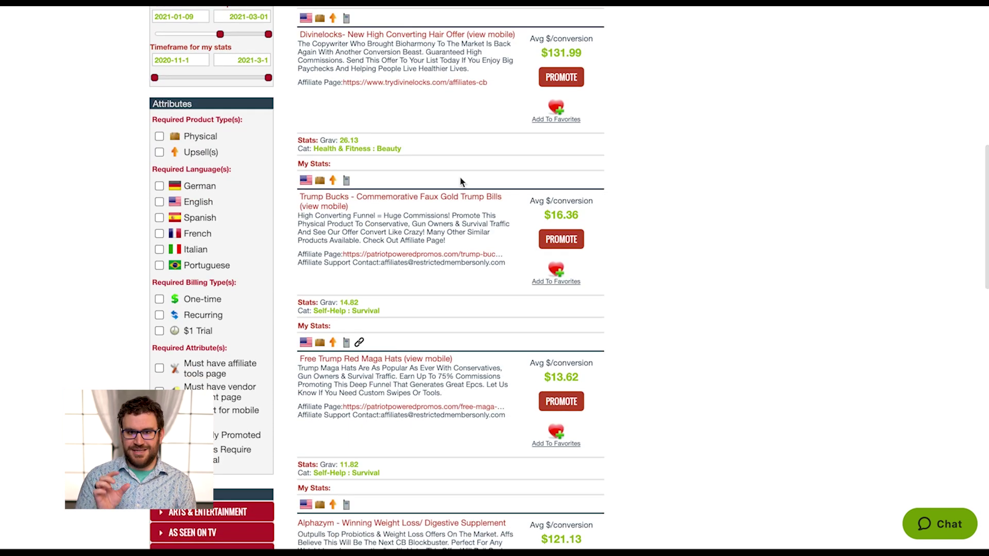
scroll(85, 225, "up", 2)
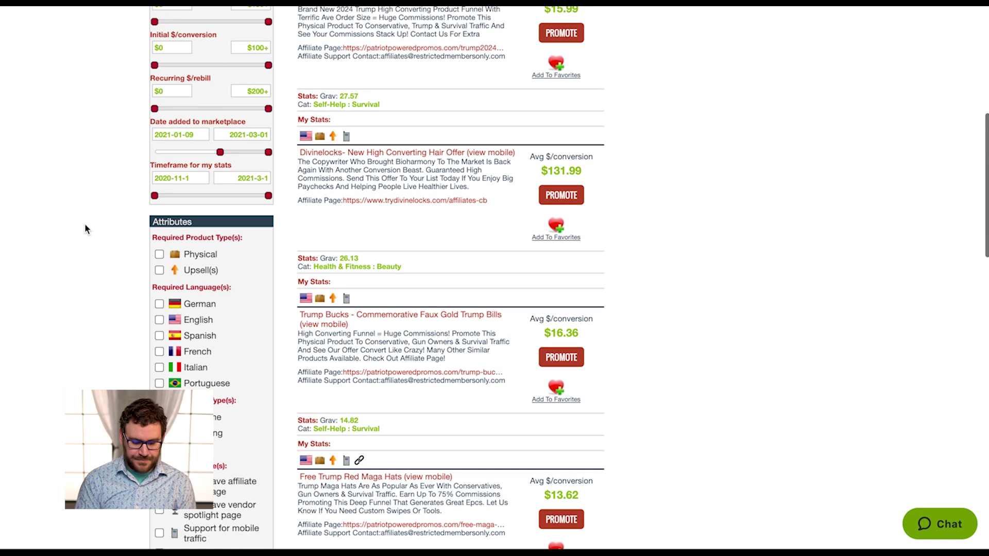
Move the Date added start back to 2020-11-01.
left_click_drag(220, 152, 190, 152)
scroll(211, 176, "up", 1)
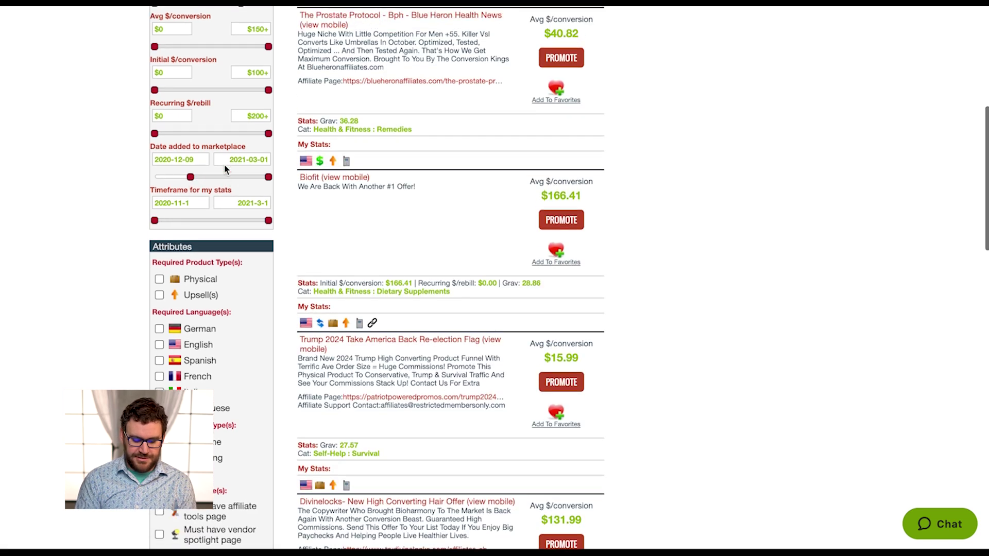
left_click_drag(191, 176, 142, 181)
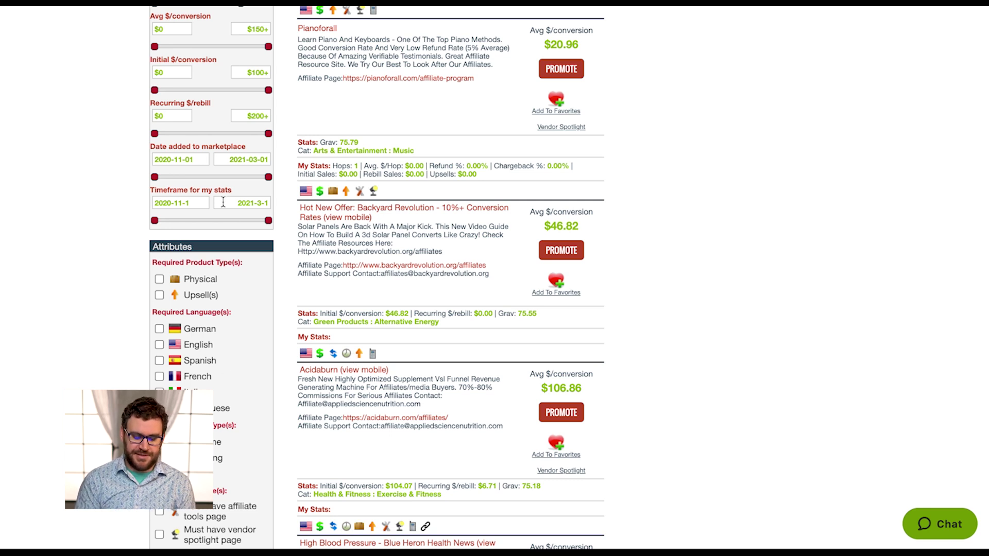
scroll(351, 286, "down", 3)
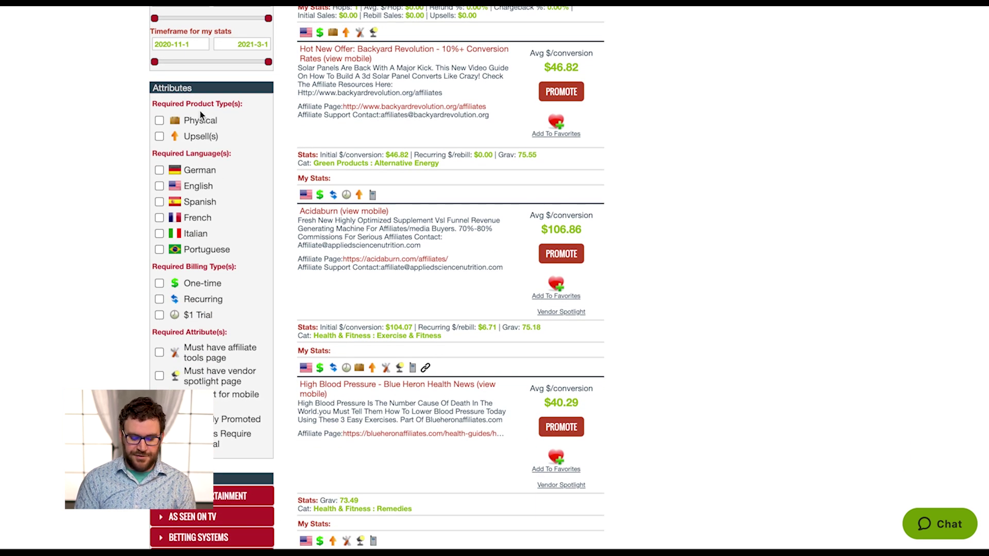
Require the Physical product type, showing Back To Life and Keravita.
left_click(159, 120)
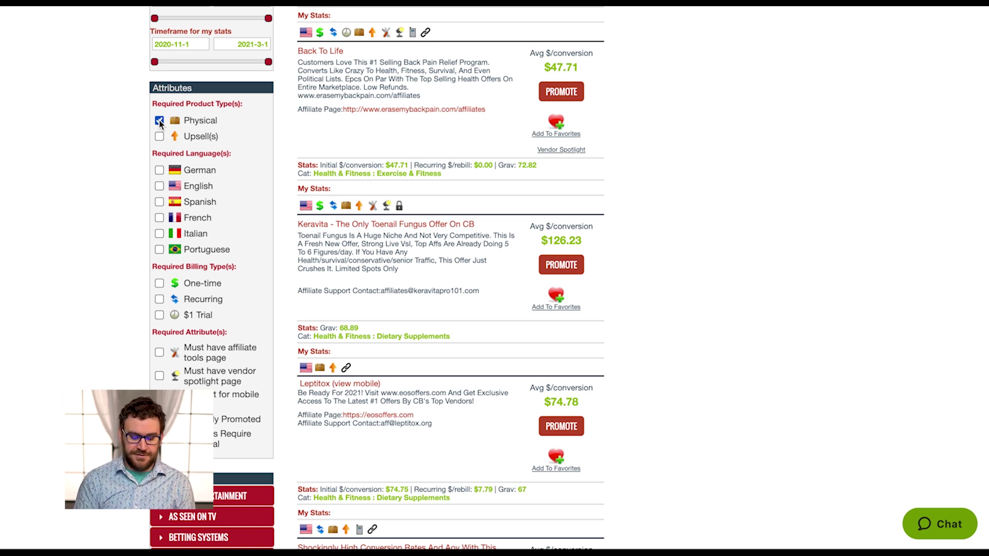
scroll(344, 179, "up", 5)
scroll(344, 179, "down", 3)
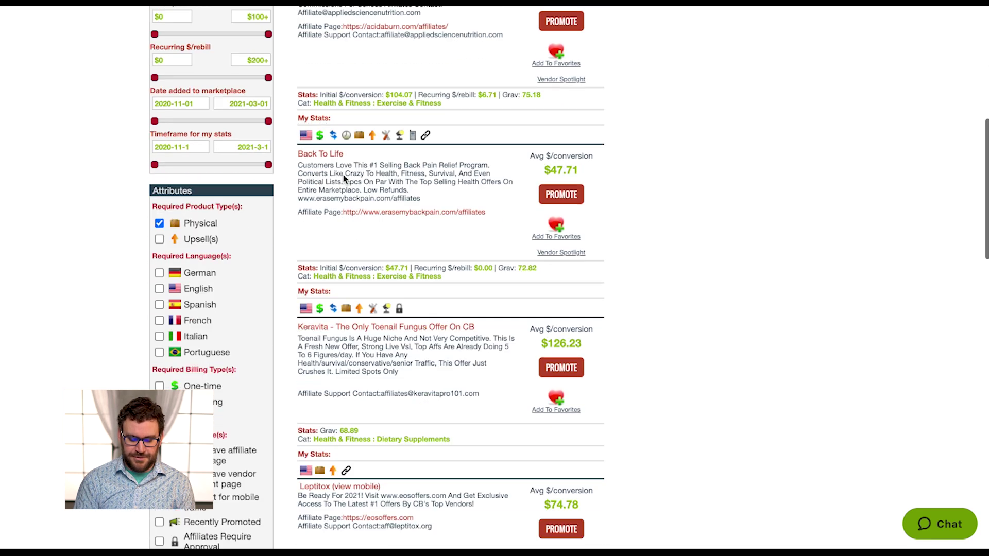
scroll(343, 175, "down", 1)
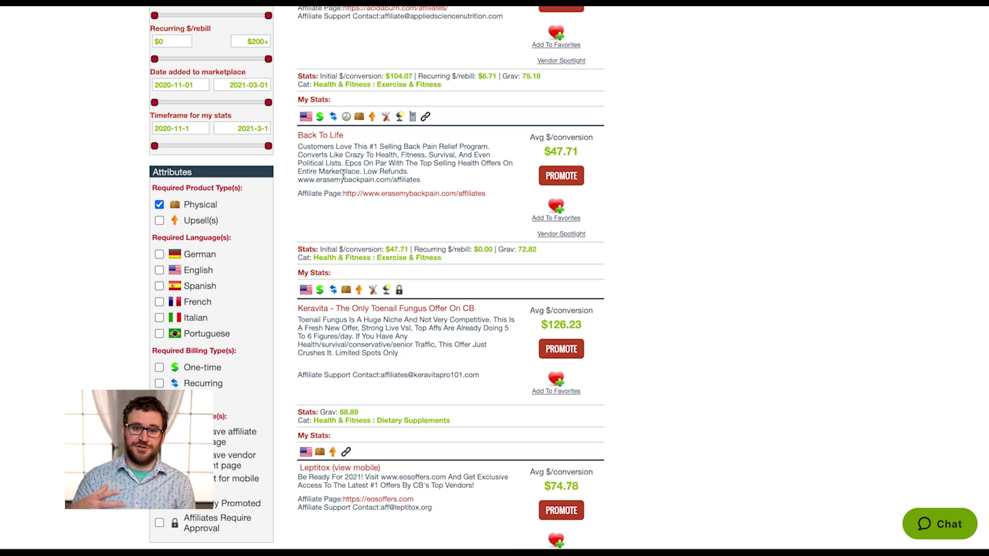
Add Upsell(s) as a required product type alongside Physical, then review the results.
left_click(159, 221)
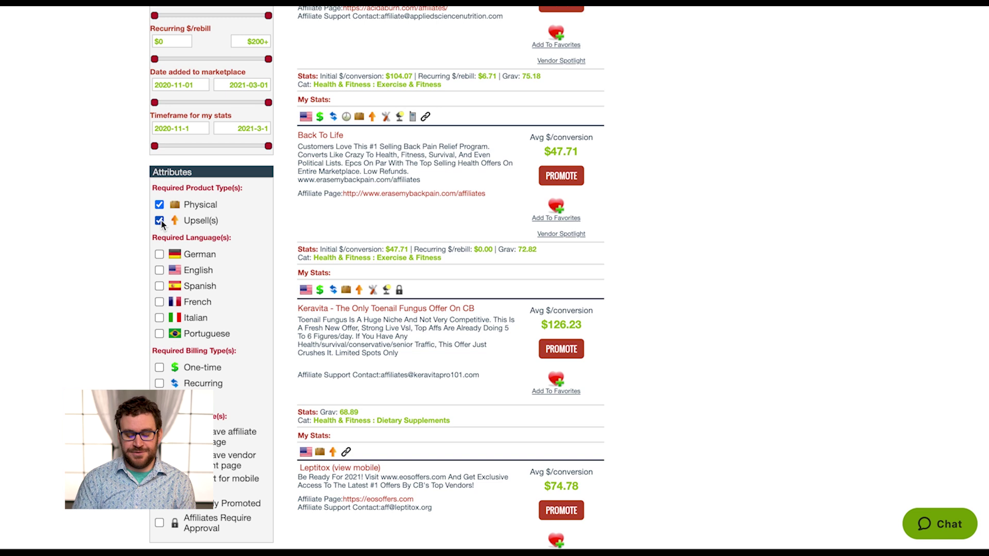
scroll(162, 222, "down", 1)
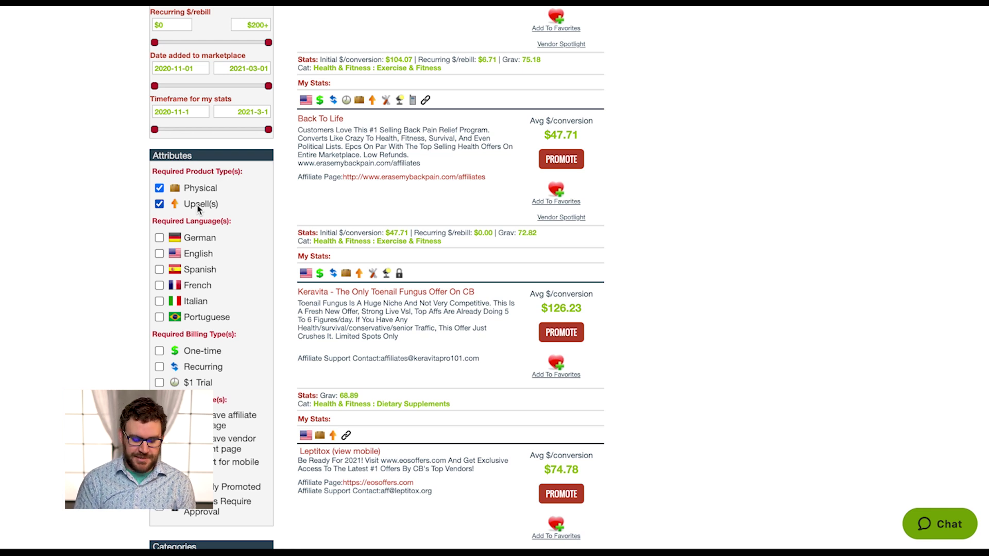
scroll(198, 208, "down", 3)
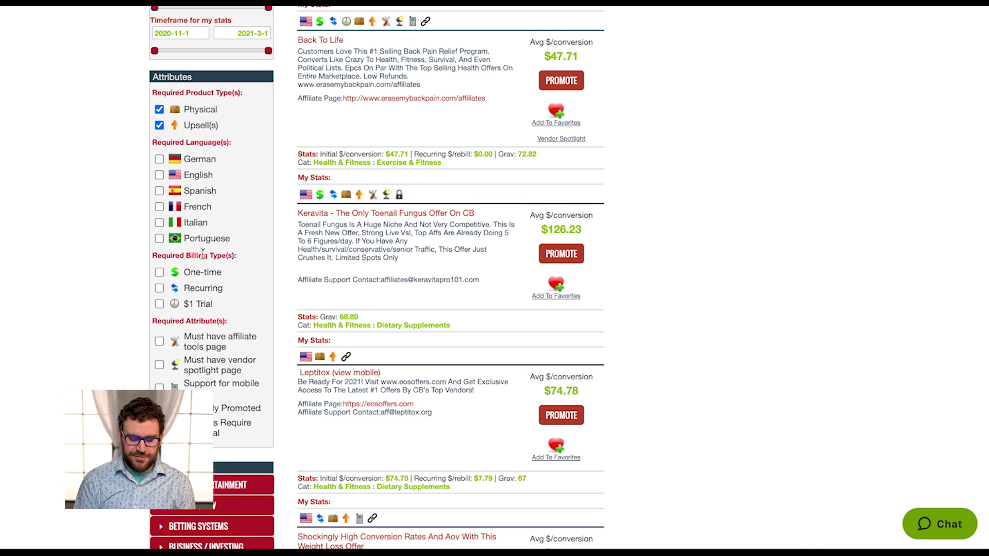
scroll(202, 252, "down", 3)
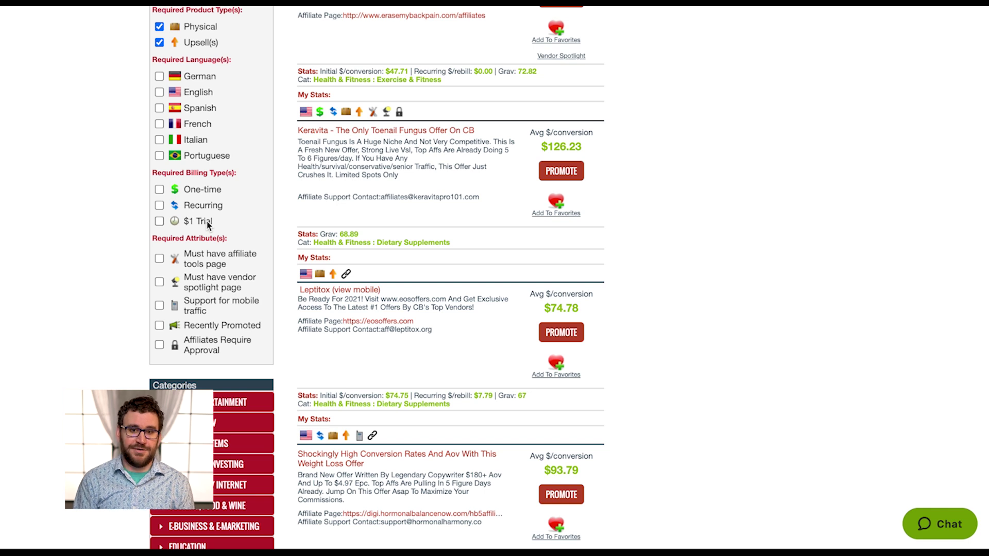
left_click(206, 223)
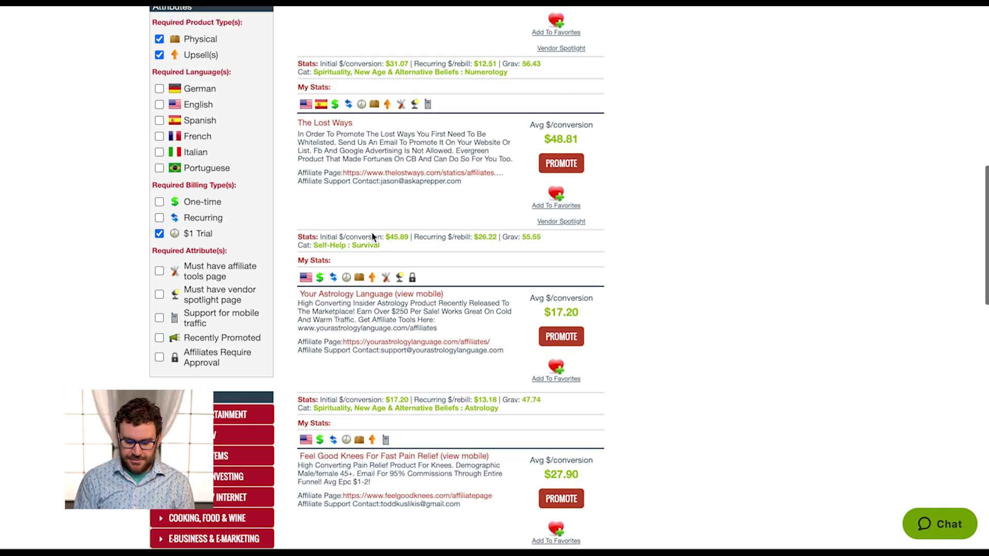
scroll(373, 237, "up", 1)
scroll(611, 207, "up", 7)
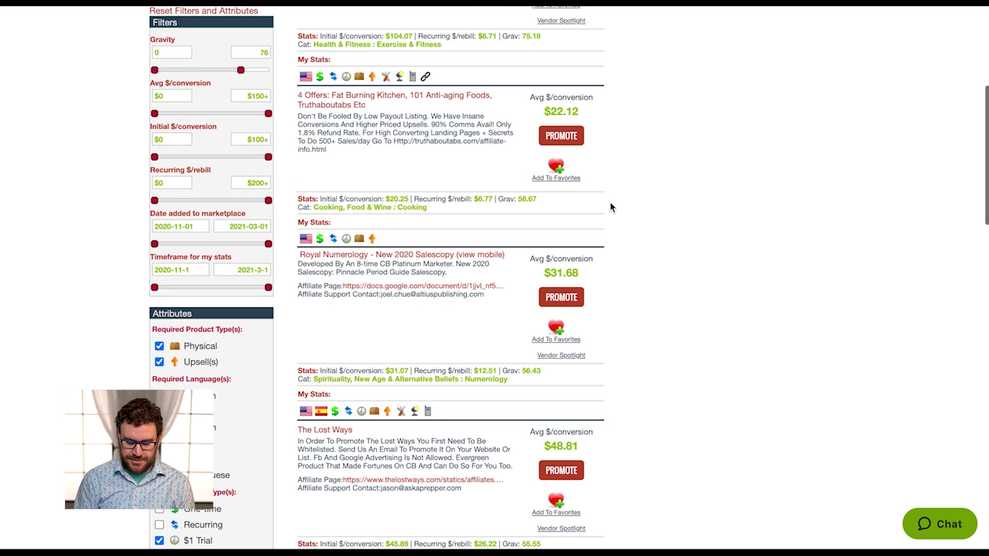
scroll(610, 207, "up", 3)
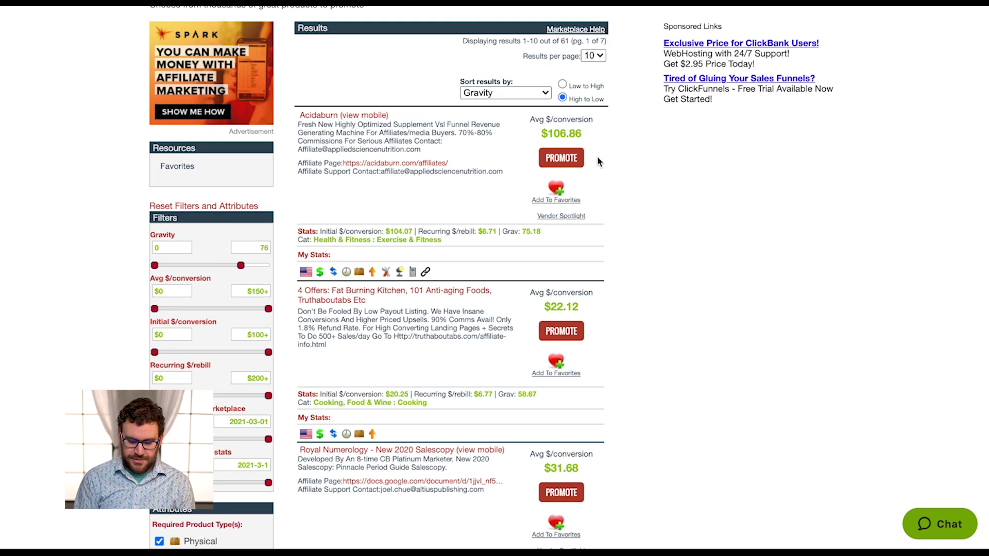
scroll(585, 228, "down", 1)
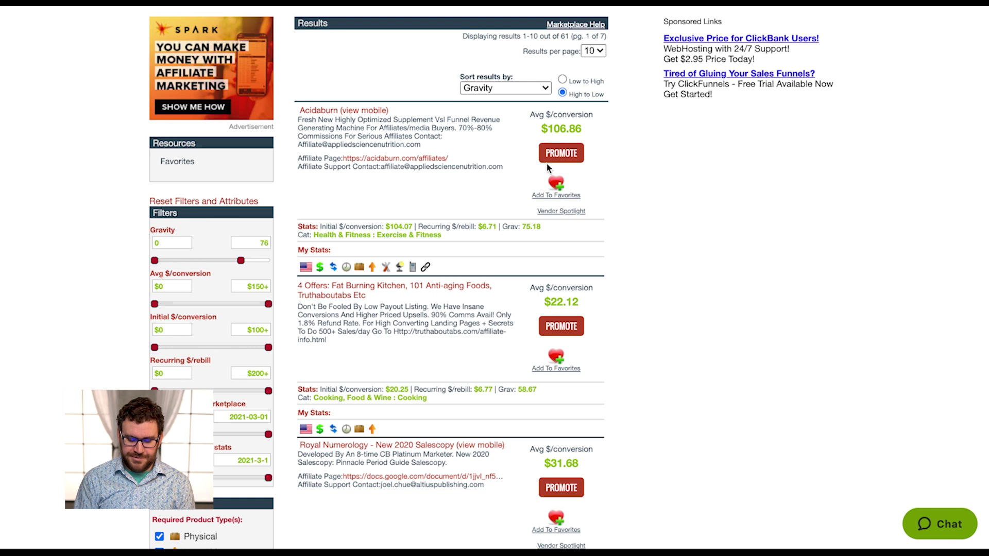
scroll(613, 198, "down", 5)
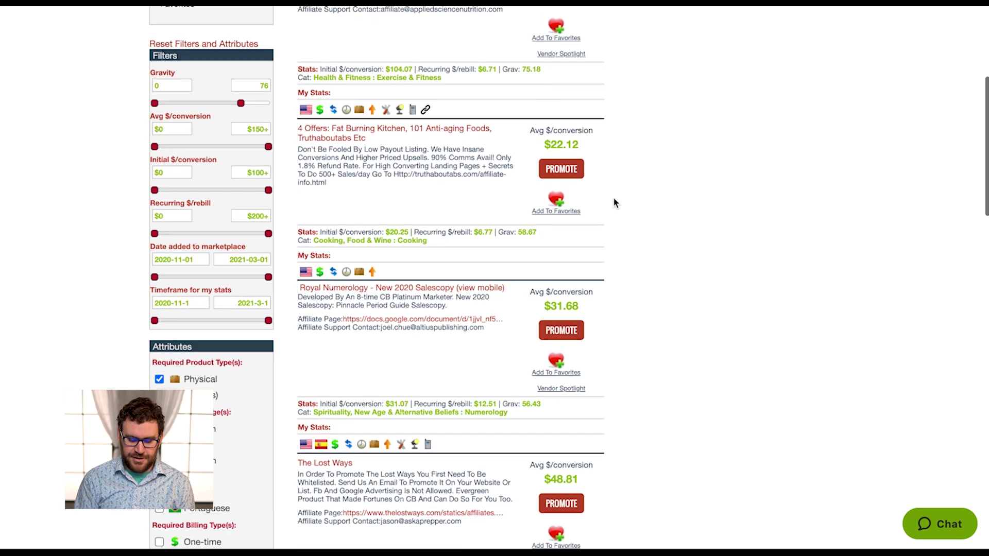
scroll(613, 199, "down", 2)
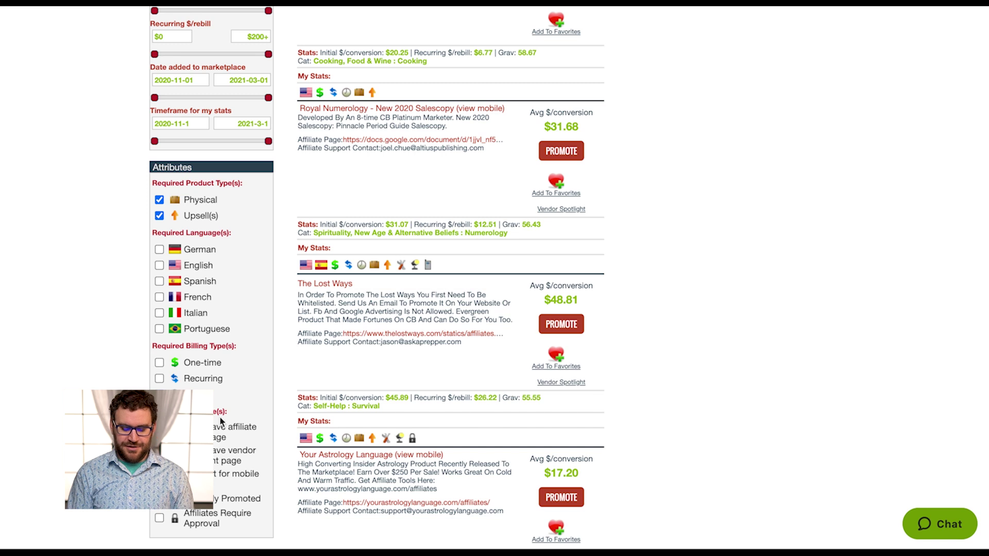
scroll(362, 395, "down", 1)
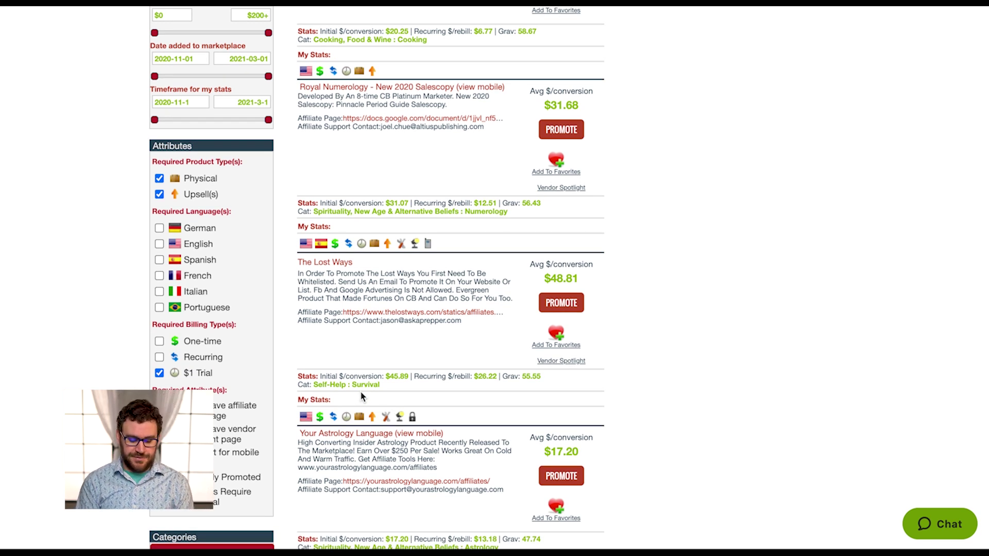
scroll(179, 387, "down", 1)
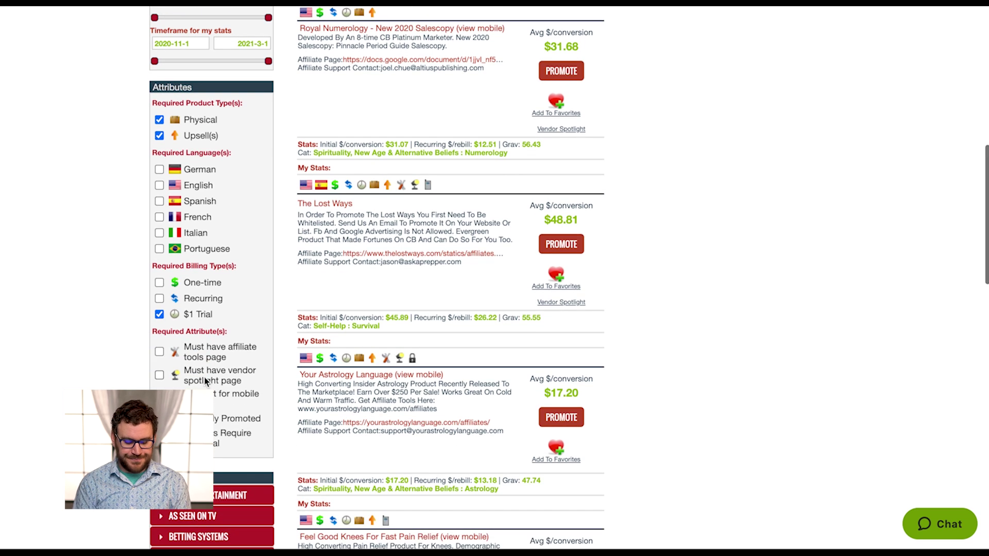
left_click(200, 315)
scroll(199, 317, "down", 1)
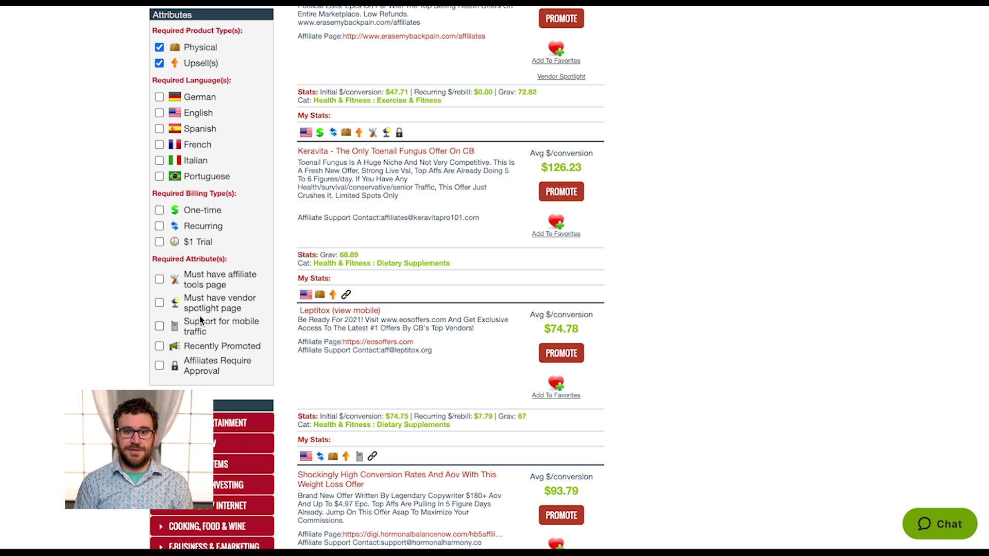
scroll(199, 316, "down", 1)
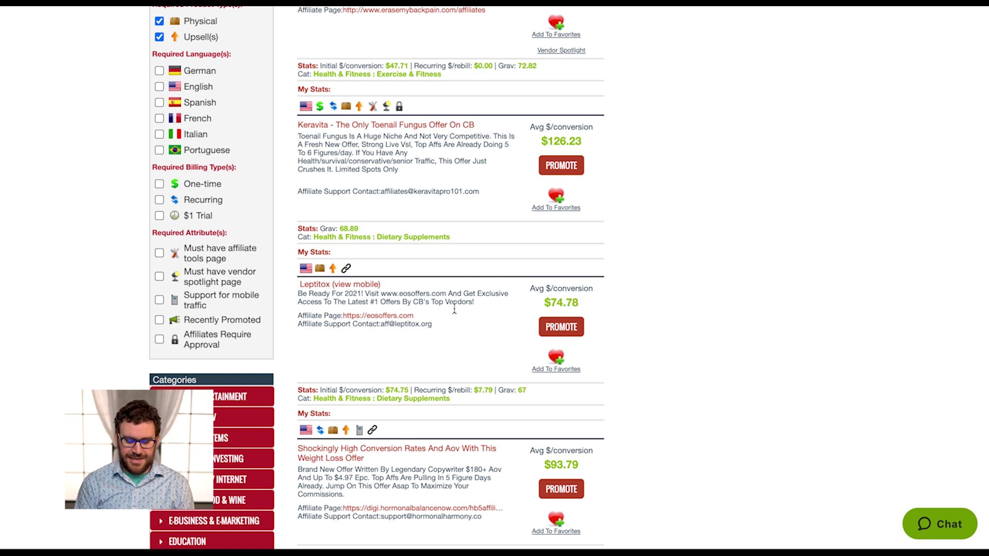
scroll(600, 353, "up", 5)
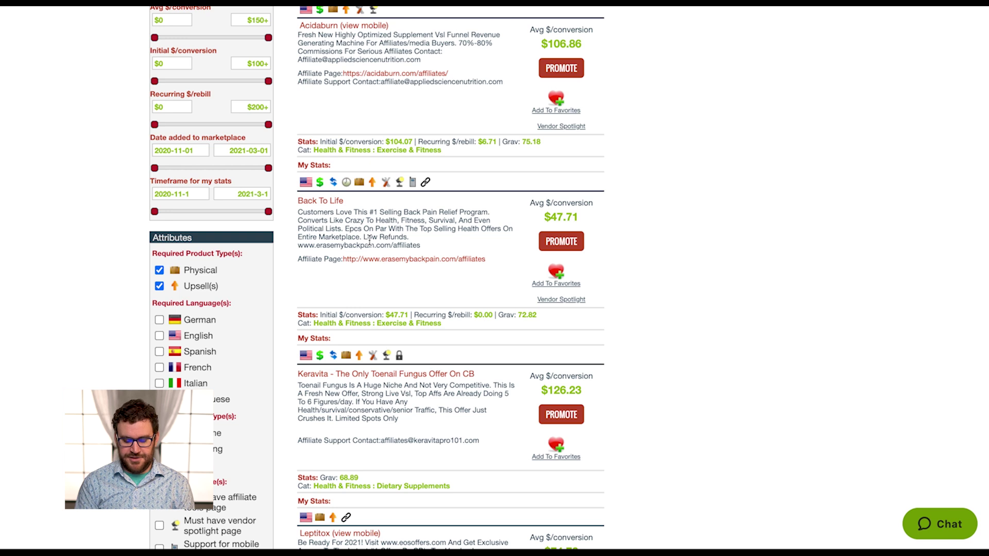
scroll(264, 335, "down", 5)
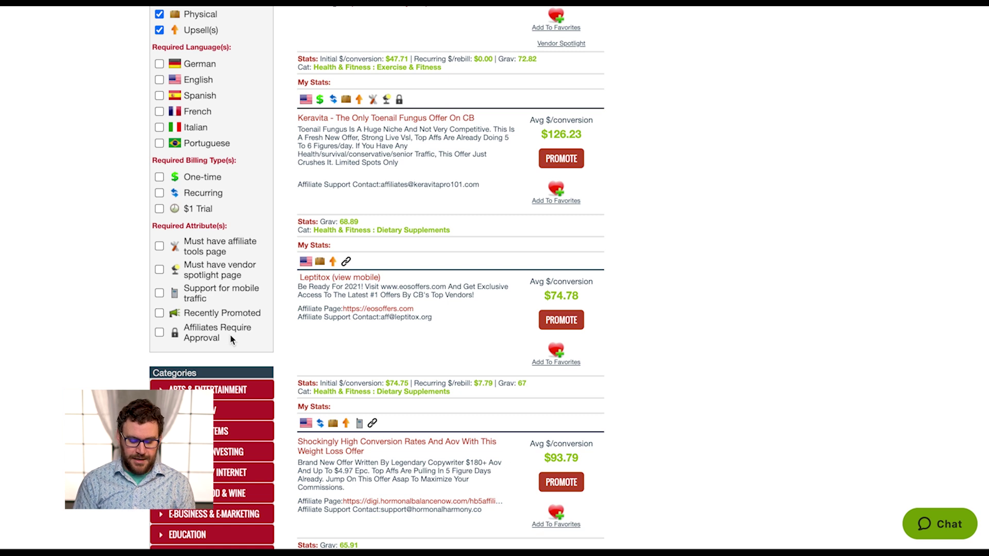
scroll(227, 340, "down", 1)
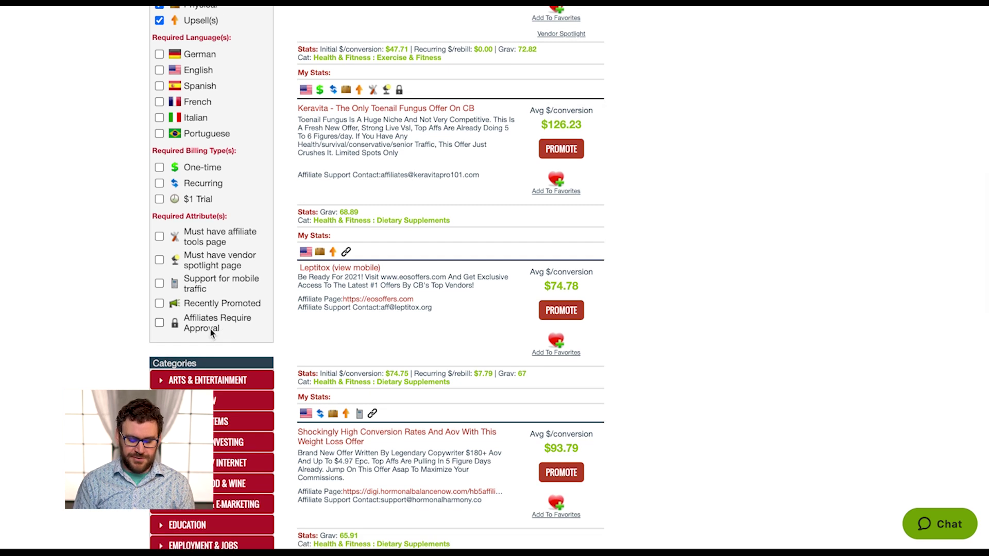
left_click(212, 333)
Scroll through the 37 approval-required offers, including Organifi, Doggy Dans and African Lean Belly.
scroll(354, 333, "up", 10)
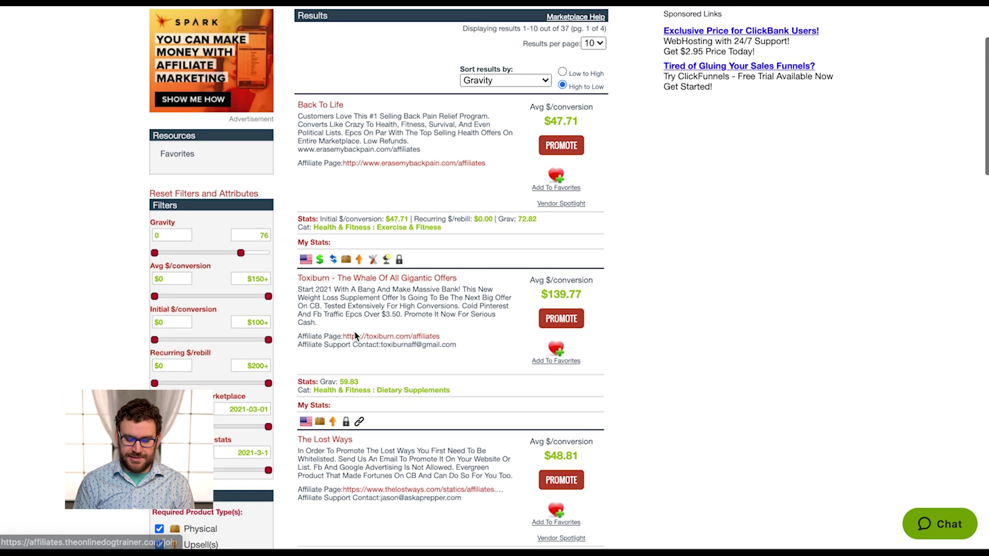
scroll(354, 334, "up", 3)
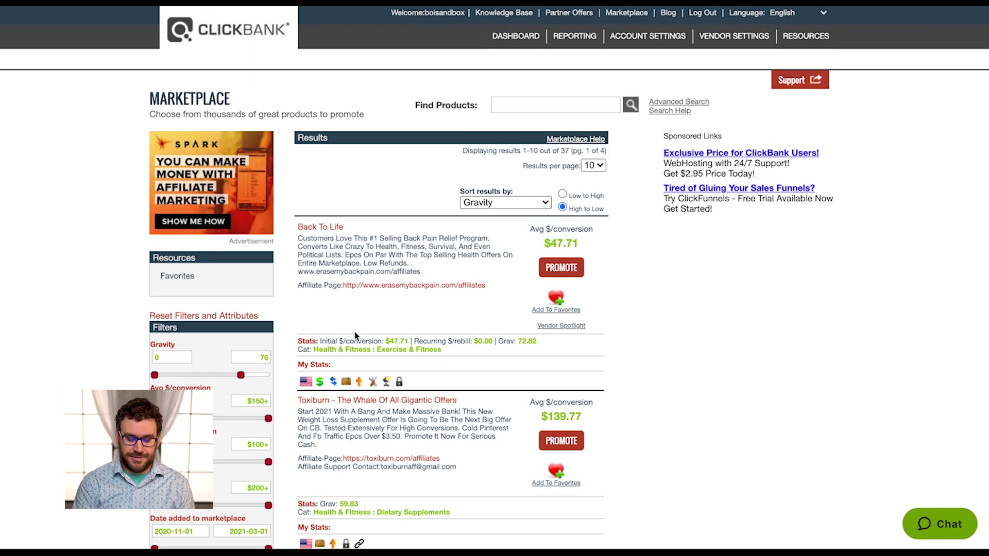
scroll(354, 332, "down", 4)
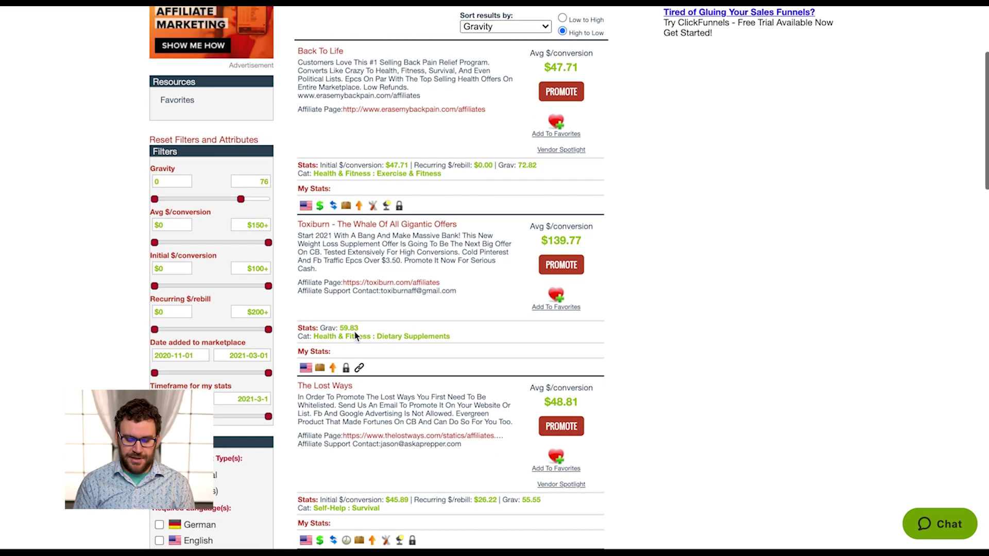
scroll(453, 257, "down", 2)
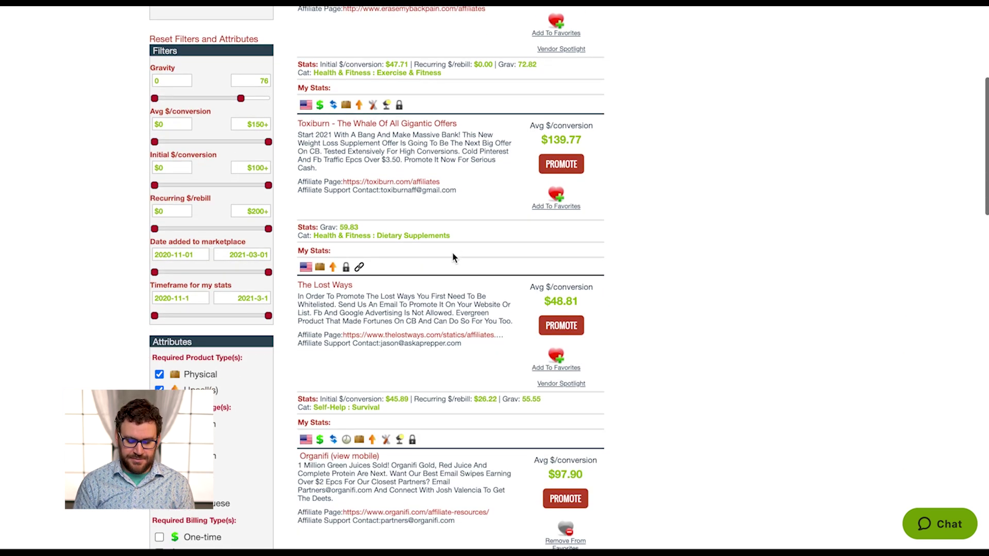
scroll(453, 257, "down", 3)
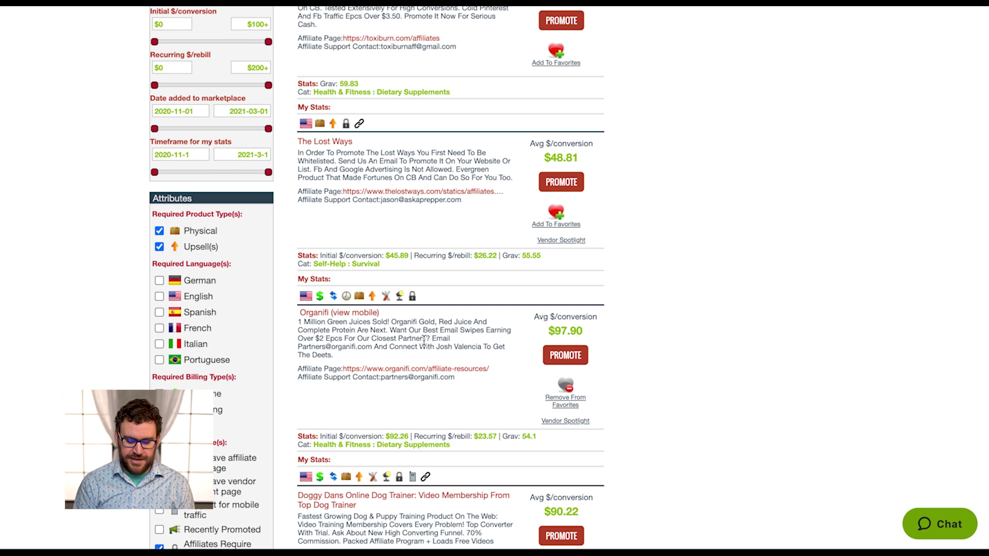
scroll(424, 340, "up", 1)
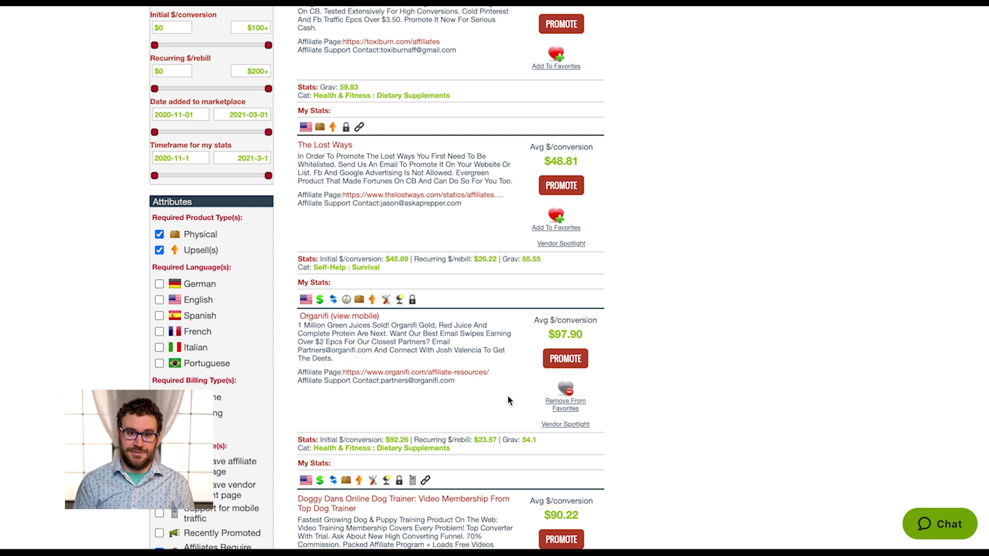
scroll(319, 355, "down", 1)
scroll(319, 354, "down", 2)
scroll(319, 354, "up", 8)
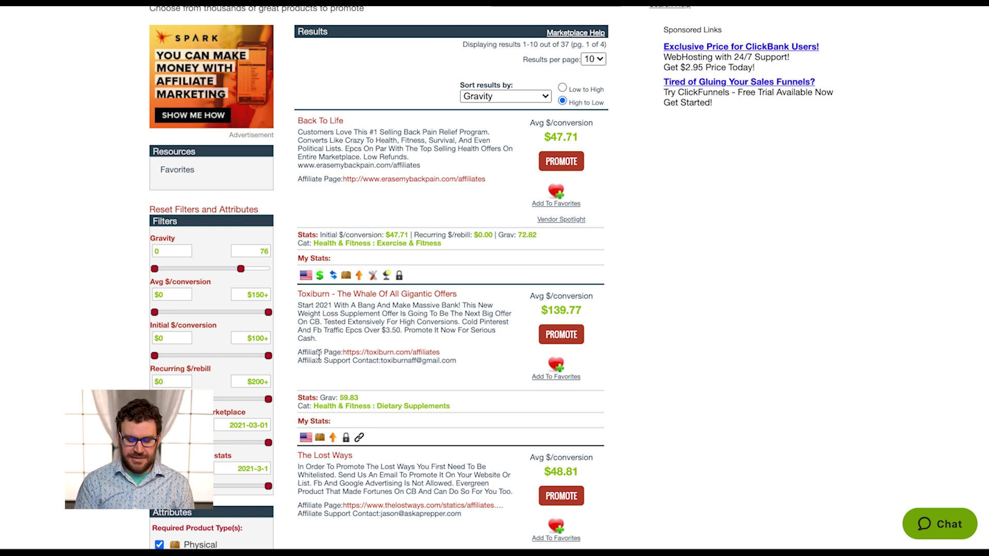
scroll(319, 354, "down", 8)
scroll(193, 386, "down", 3)
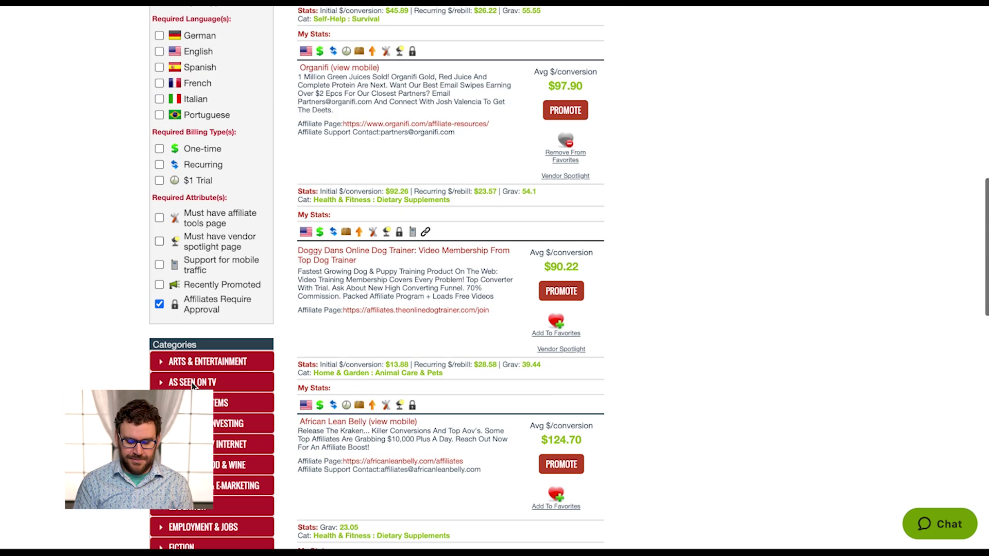
scroll(193, 387, "down", 3)
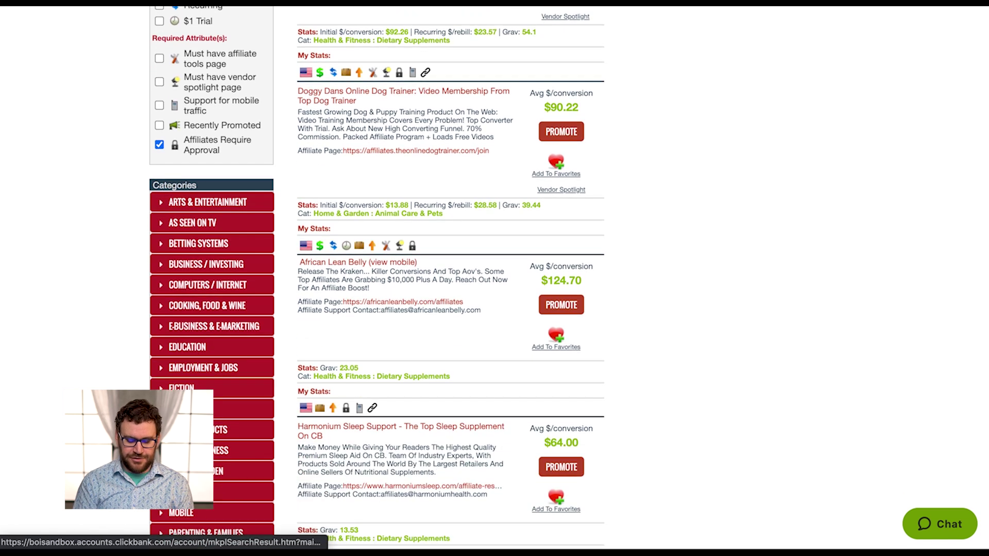
scroll(193, 386, "down", 3)
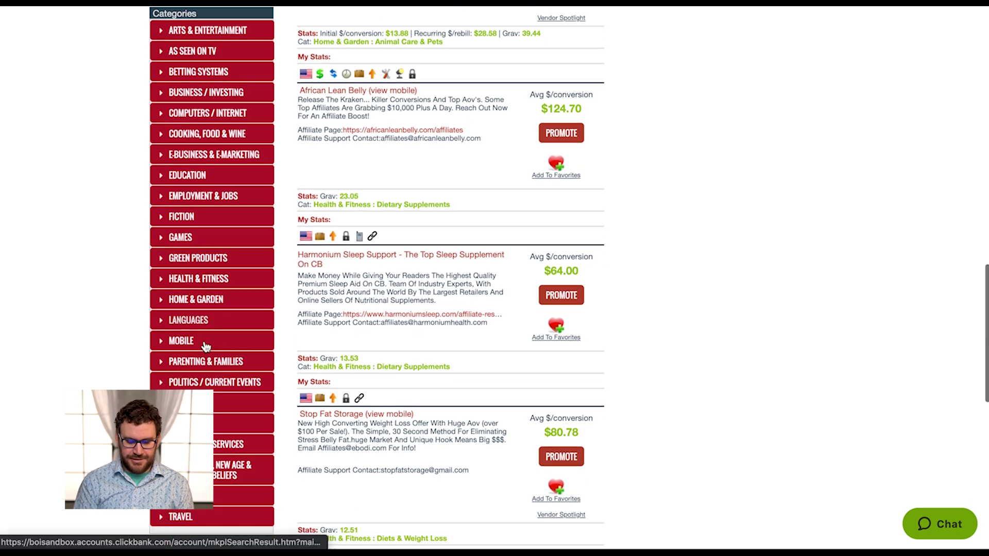
scroll(205, 346, "down", 1)
scroll(205, 343, "down", 1)
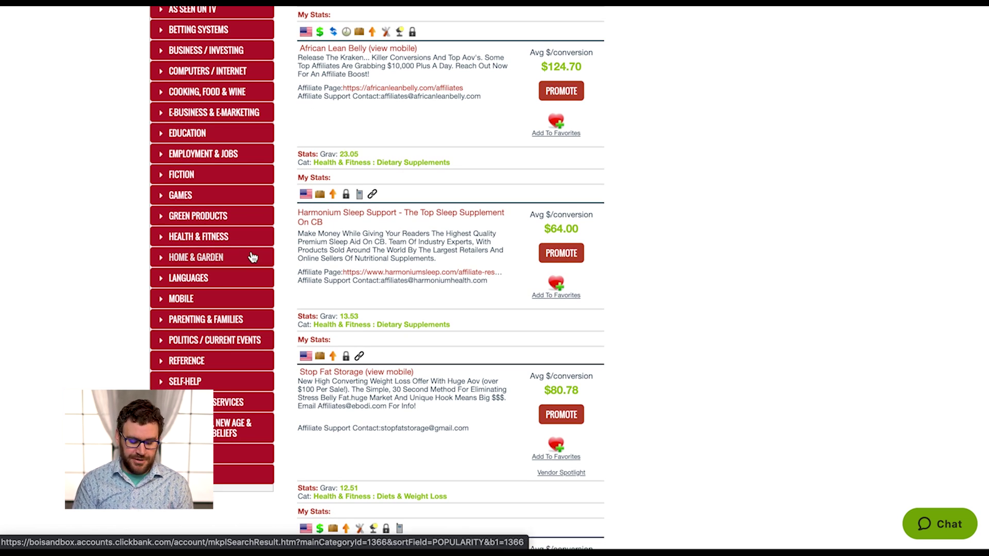
scroll(252, 258, "down", 2)
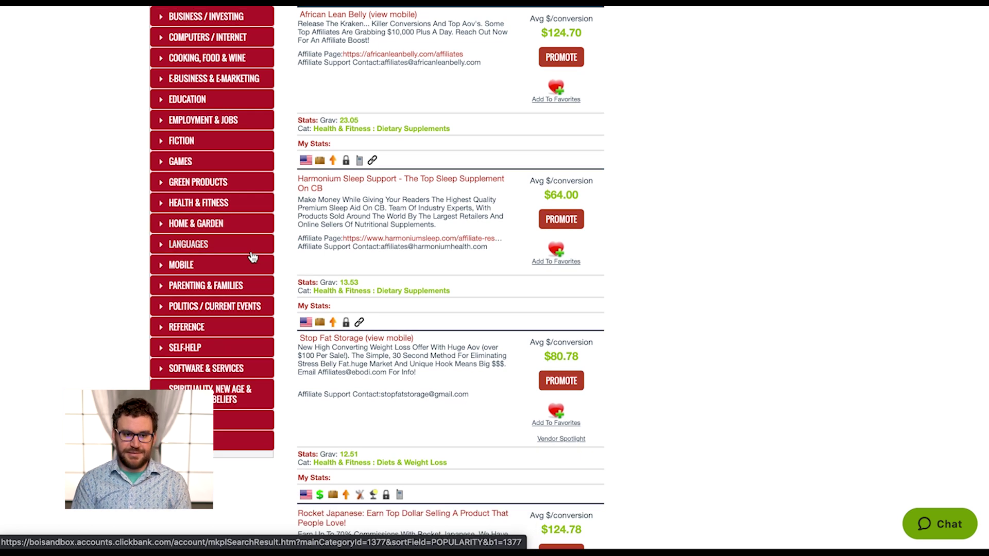
scroll(252, 258, "down", 4)
scroll(252, 257, "down", 1)
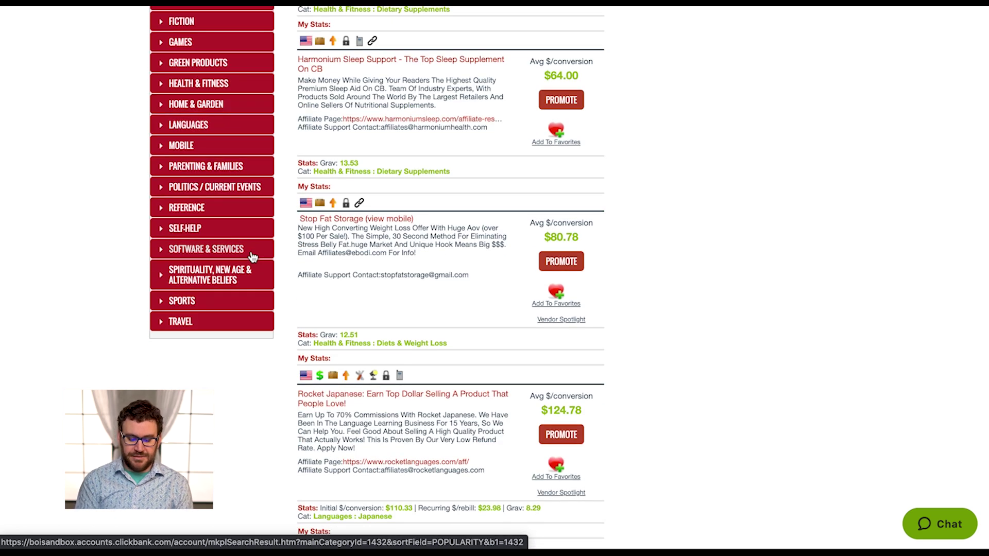
scroll(252, 256, "up", 10)
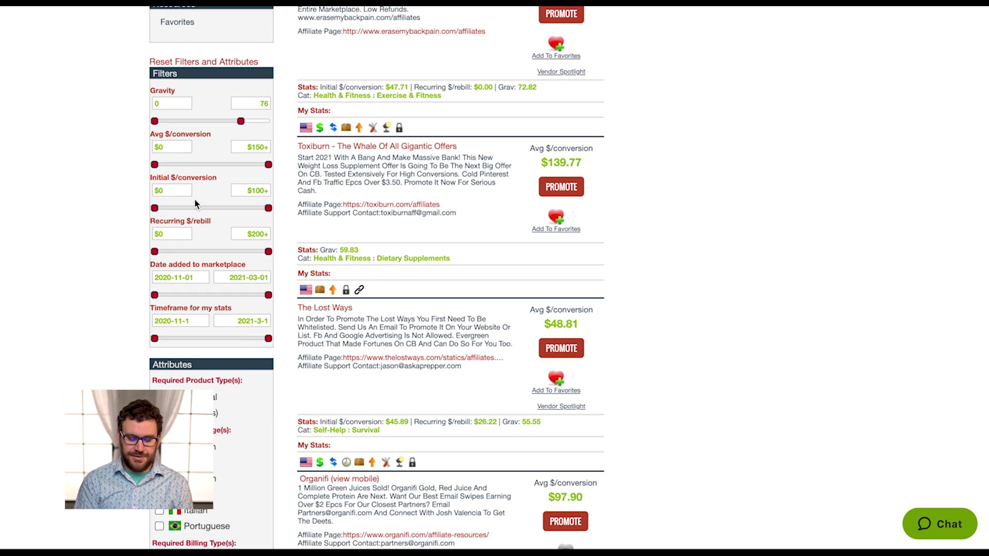
scroll(193, 204, "up", 3)
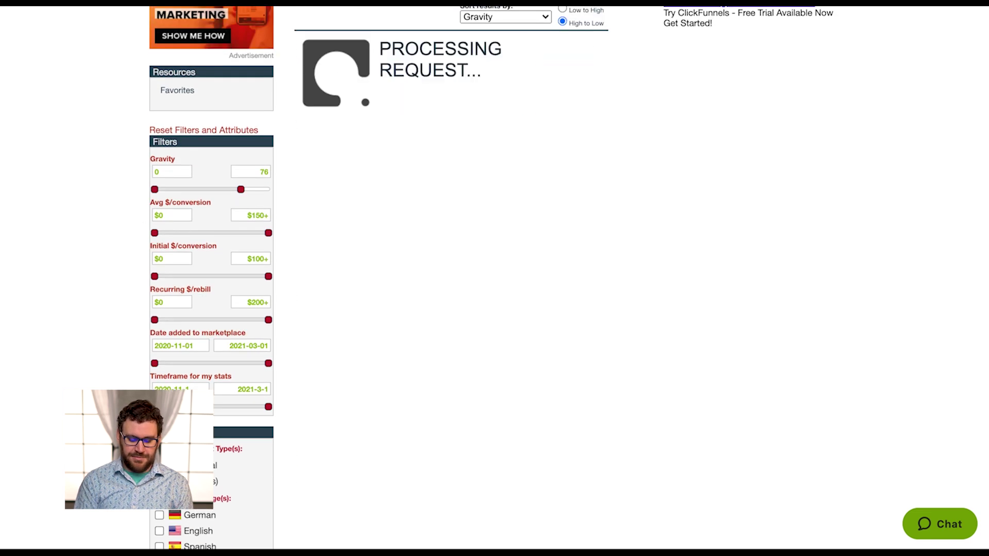
Scroll to the top of the 138 reloaded results, led by Back To Life at $47.71.
scroll(290, 453, "up", 5)
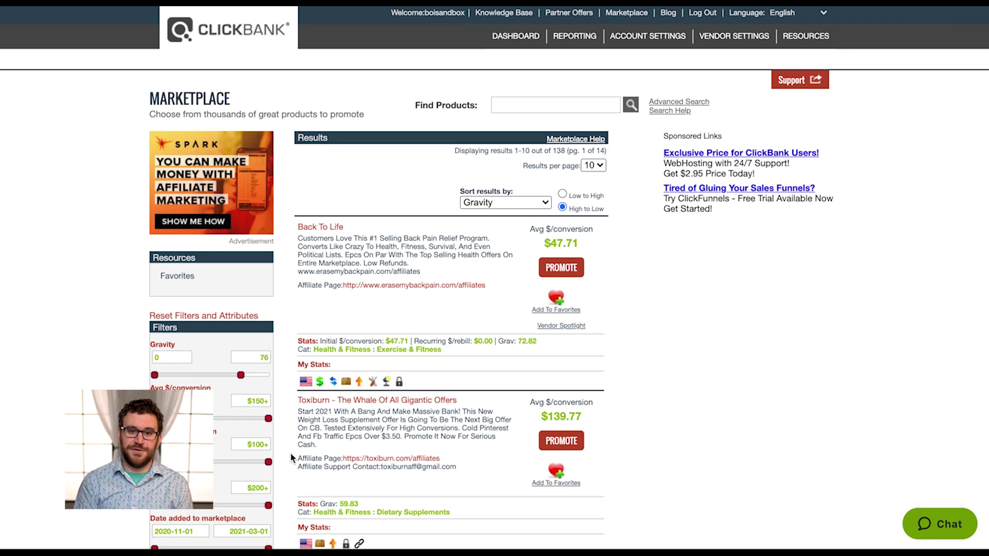